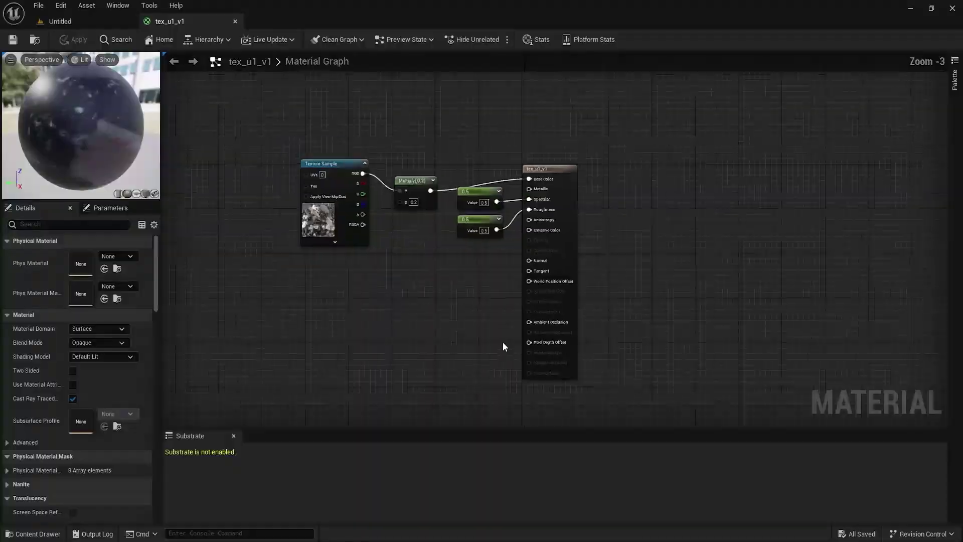
# - Zoom the tex_u1_v1 material graph, then bring up the UNREAL ENGINE > TUTORIALS folder in File Explorer
pyautogui.scroll(3, 550, 383)
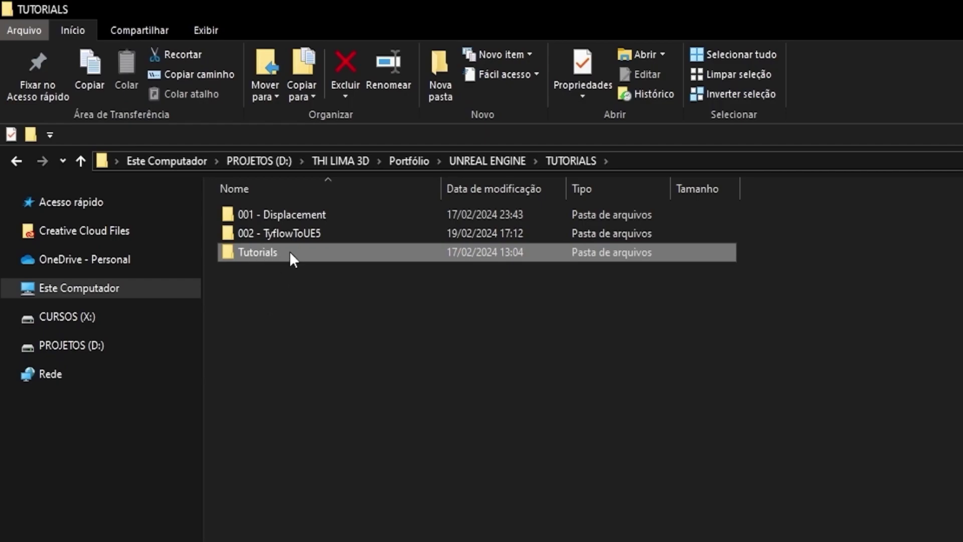
# - Go into Tutorials > Config in File Explorer and select DefaultEngine.ini
pyautogui.doubleClick(281, 253)
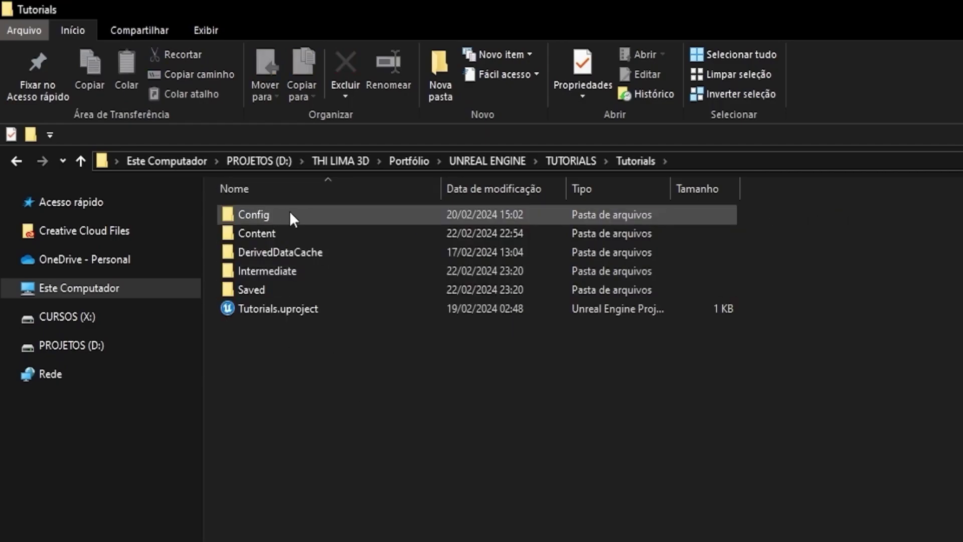
pyautogui.doubleClick(290, 214)
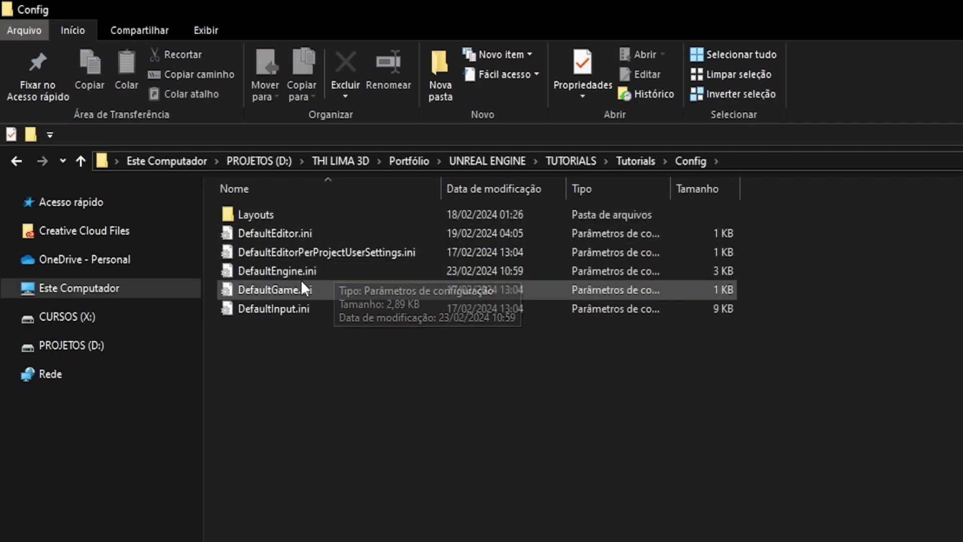
pyautogui.click(325, 273)
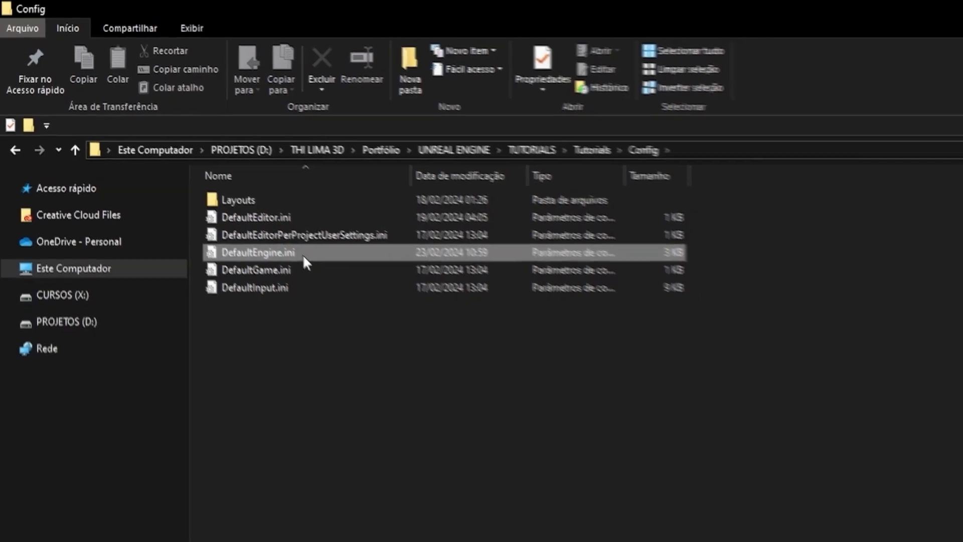
# - Paste r.Nanite.AllowTessellation=1 and r.Nanite.Tessellation=1 under DefaultEngine.ini's RendererSettings section
pyautogui.doubleClick(303, 257)
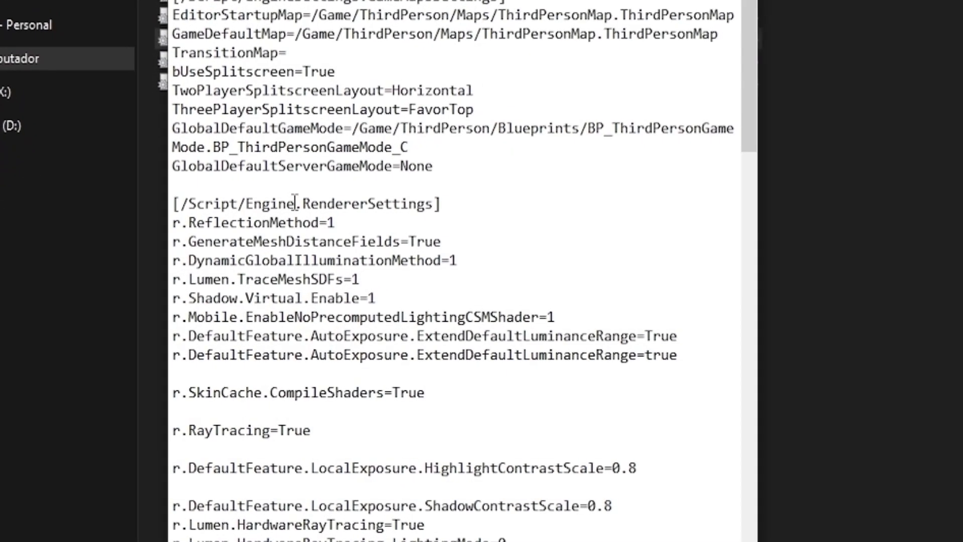
pyautogui.moveTo(239, 291); pyautogui.dragTo(291, 288)
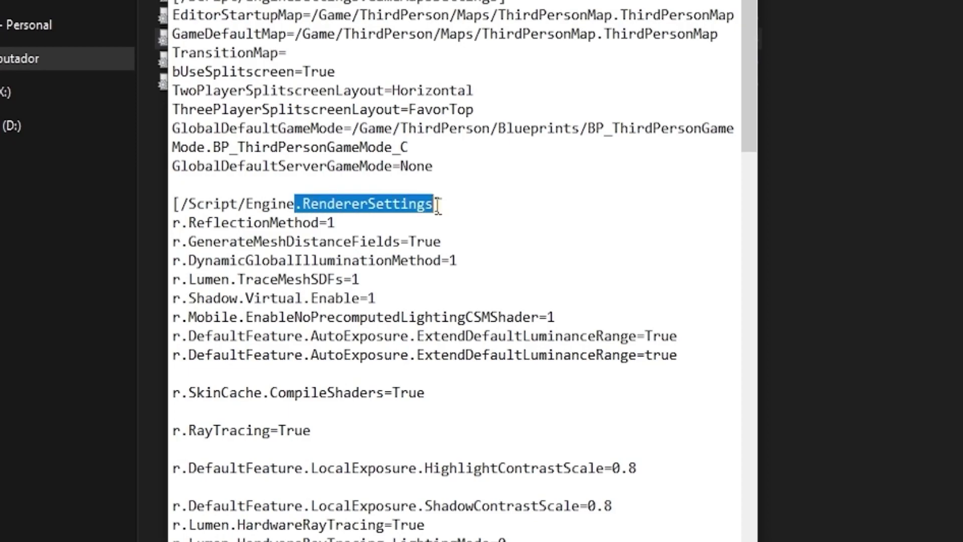
pyautogui.moveTo(382, 197); pyautogui.dragTo(441, 203)
pyautogui.click(683, 358)
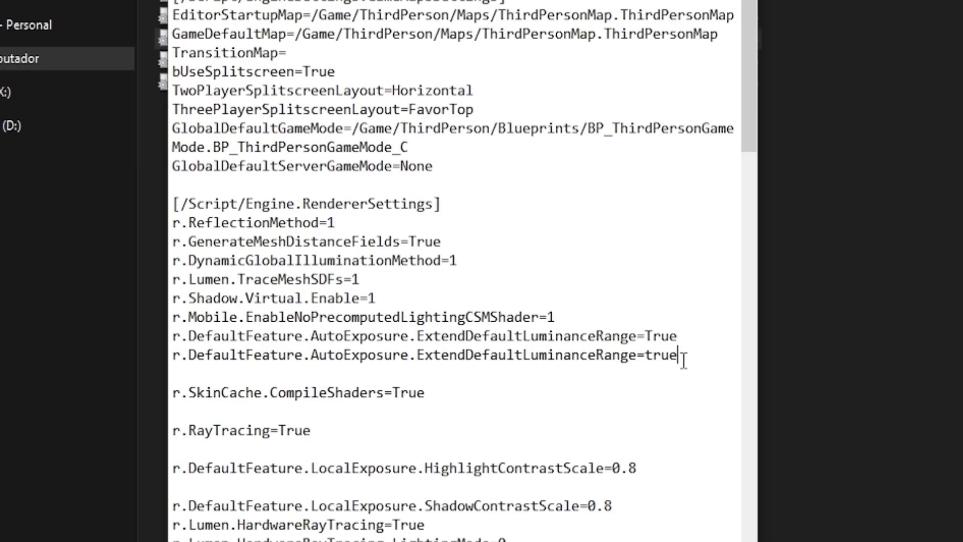
pyautogui.press('Return')
pyautogui.press('Return')
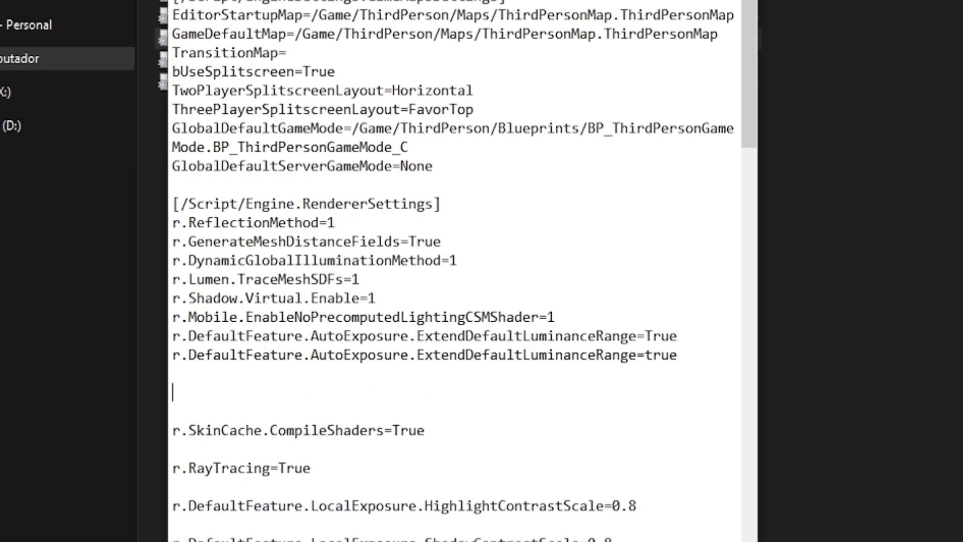
pyautogui.click(245, 374)
pyautogui.write('r.Nanite.AllowTessellation=1 r.Nanite.Tessellation=1')
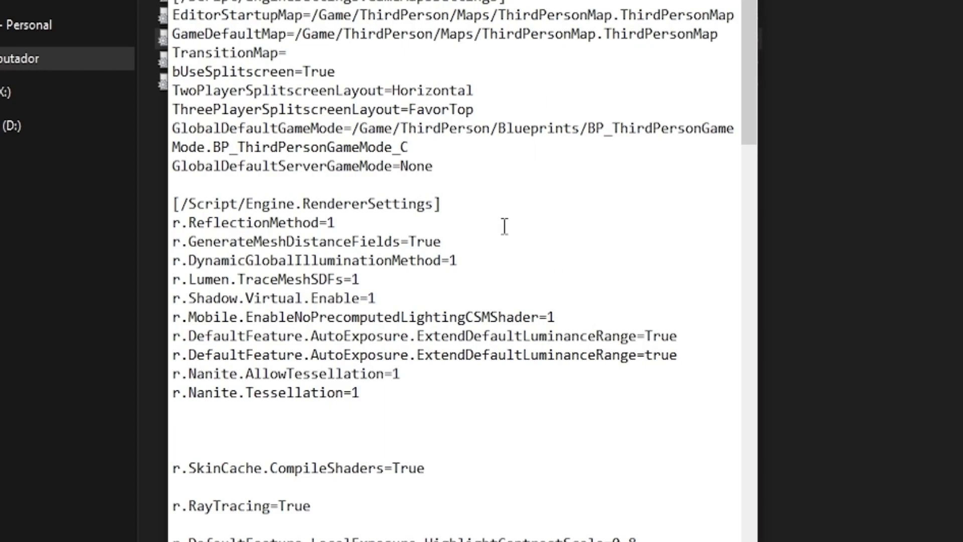
pyautogui.press('Delete')
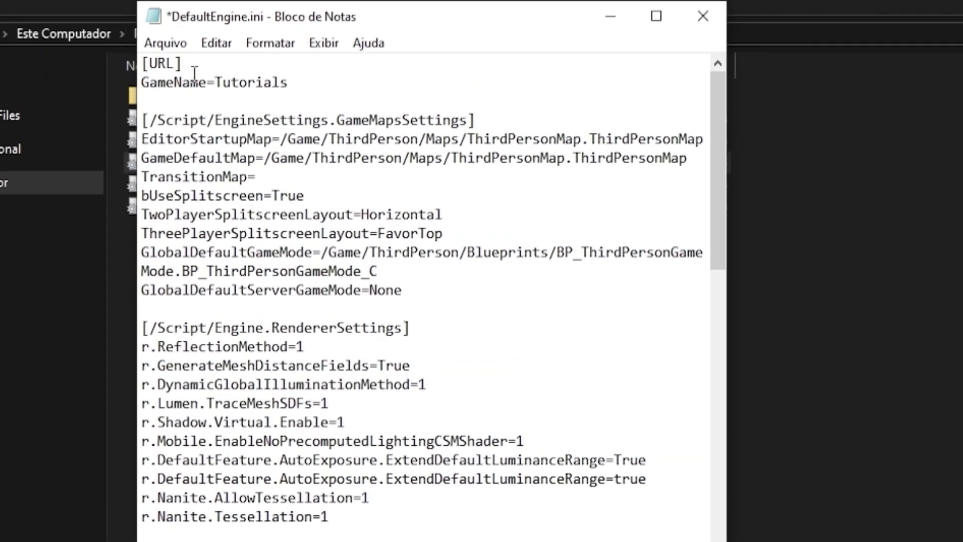
# - Save DefaultEngine.ini via Arquivo > Salvar and close Notepad
pyautogui.click(166, 43)
pyautogui.click(206, 134)
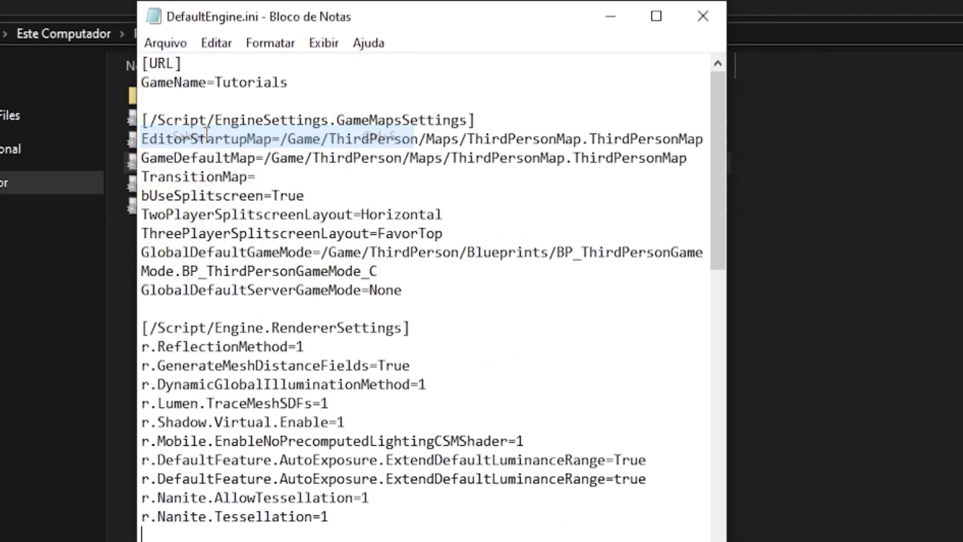
pyautogui.click(702, 16)
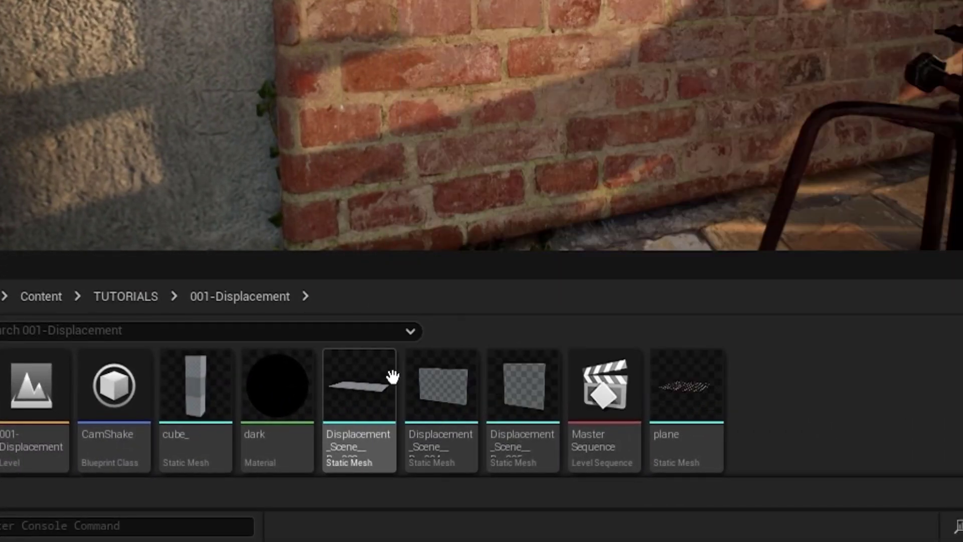
# - Enable Nanite on both Displacement_Scene wall meshes and go to the Brick materials folder
pyautogui.moveTo(379, 459)
pyautogui.click(374, 388)
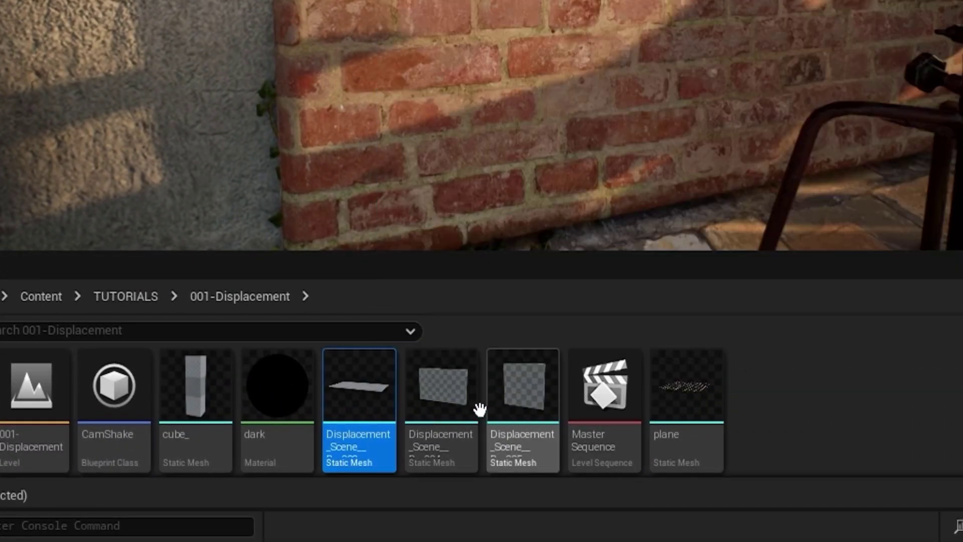
pyautogui.keyDown('ctrl'); pyautogui.click(441, 398); pyautogui.keyUp('ctrl')
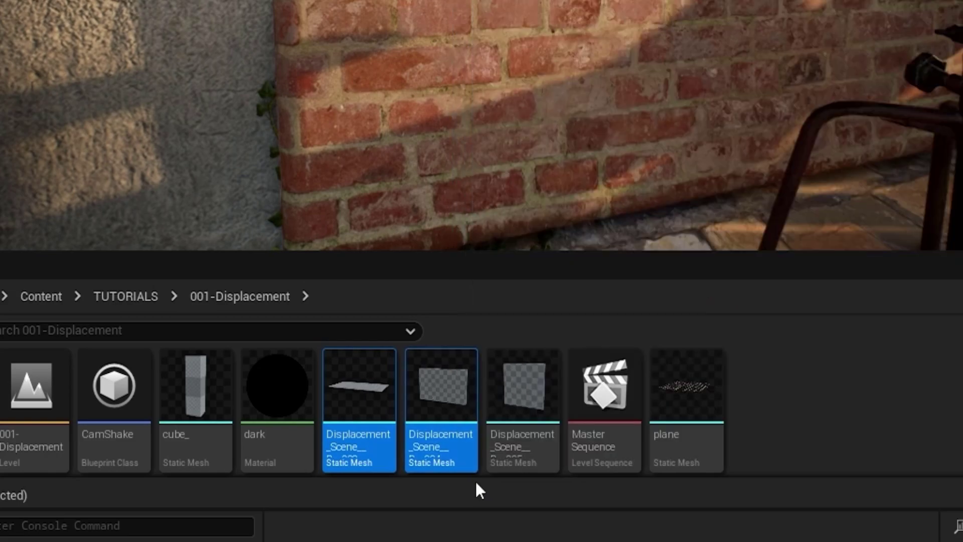
pyautogui.rightClick(432, 387)
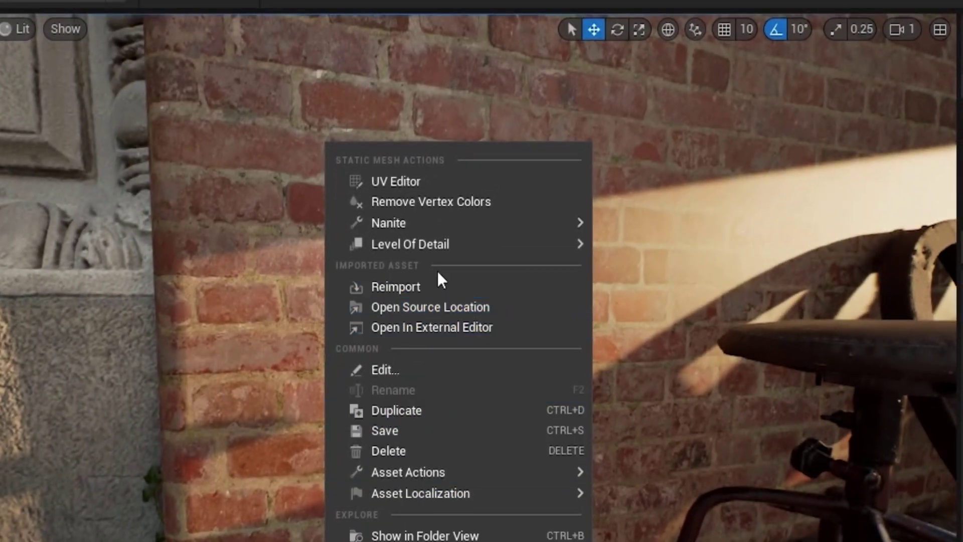
pyautogui.moveTo(418, 221)
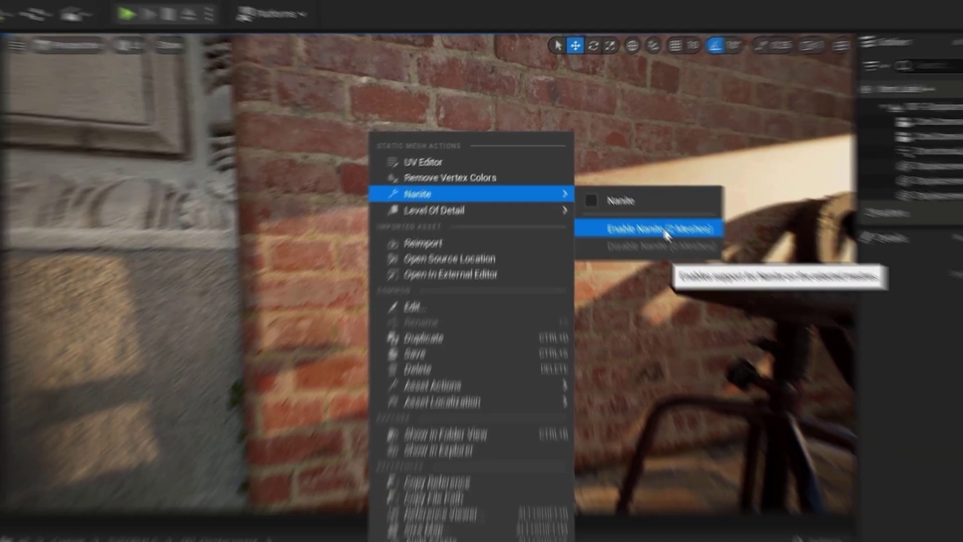
pyautogui.click(708, 268)
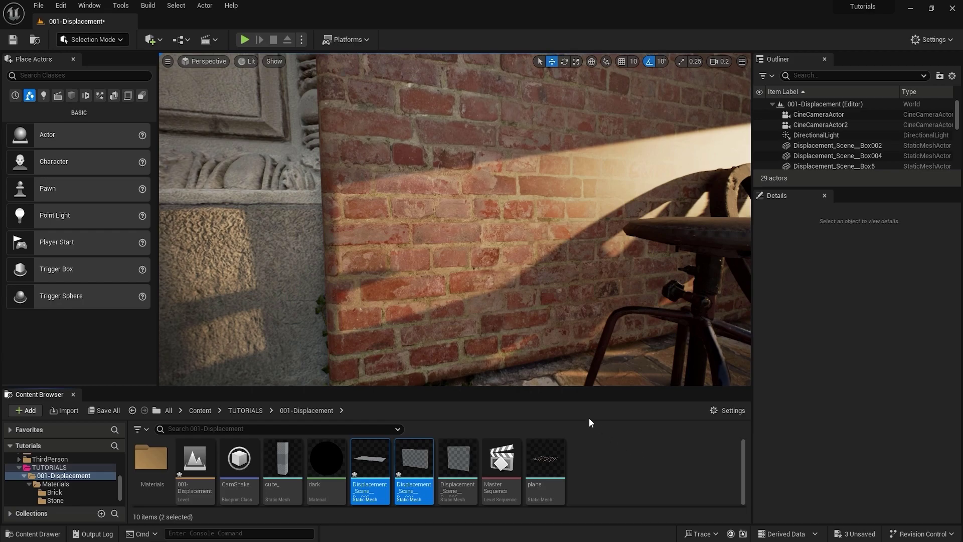
pyautogui.click(54, 492)
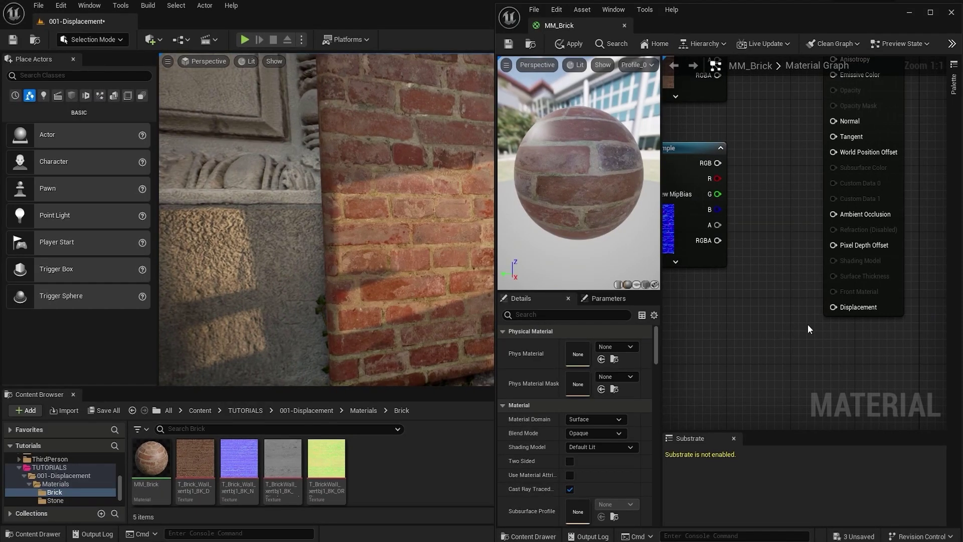
# - Close MM_Brick's material editor and check the info of the brick normal, displacement and ORDp textures
pyautogui.click(952, 12)
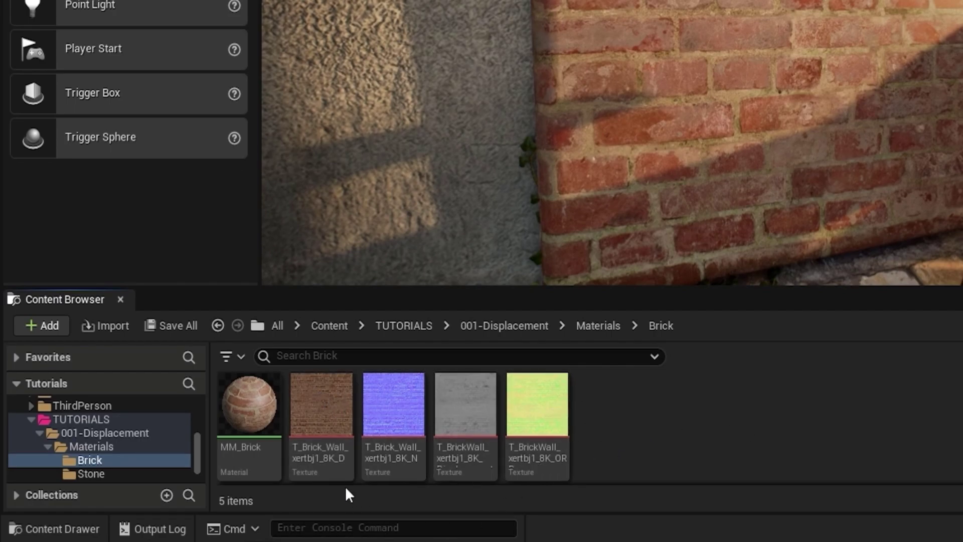
pyautogui.moveTo(323, 413)
pyautogui.moveTo(397, 415)
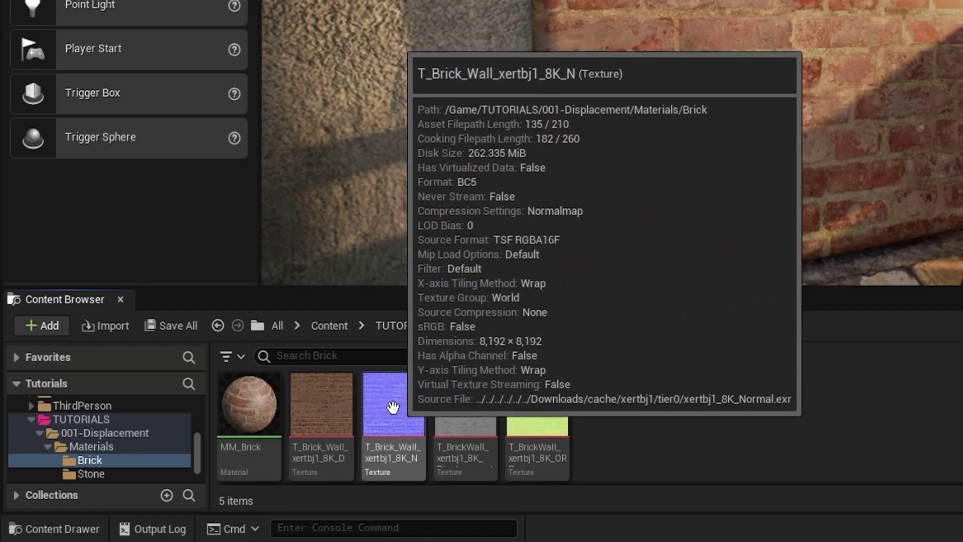
pyautogui.moveTo(466, 414)
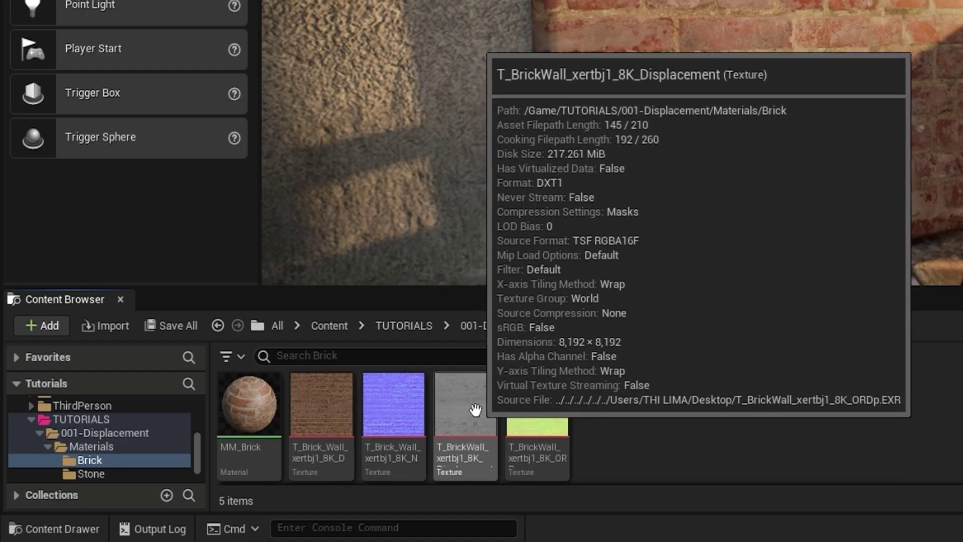
pyautogui.moveTo(535, 403)
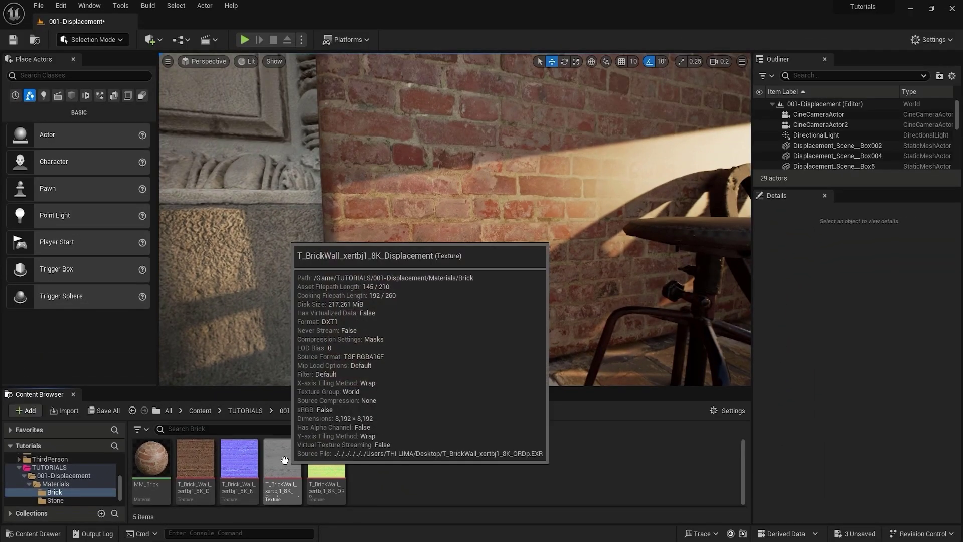
# - Open the Displacement texture, then the ORDp packed texture, for inspection
pyautogui.doubleClick(285, 460)
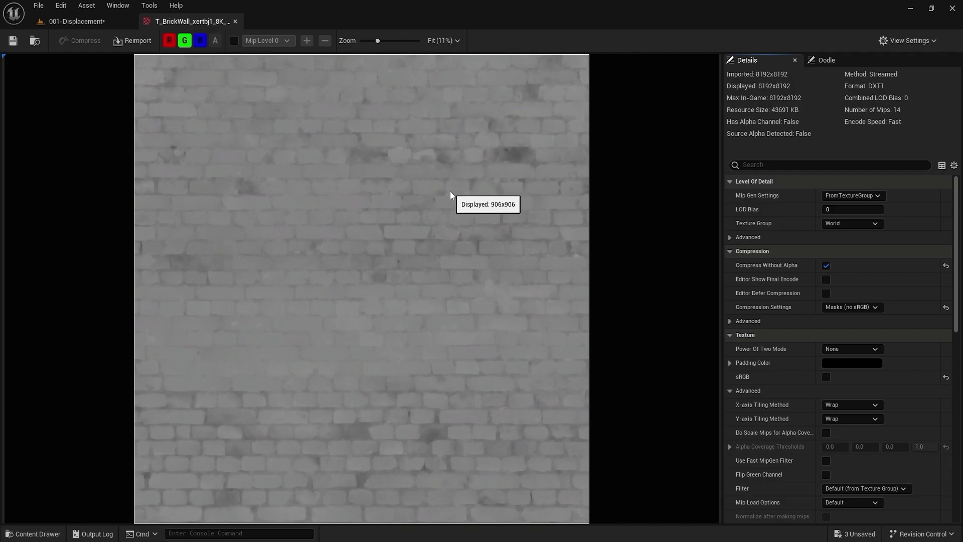
pyautogui.click(79, 24)
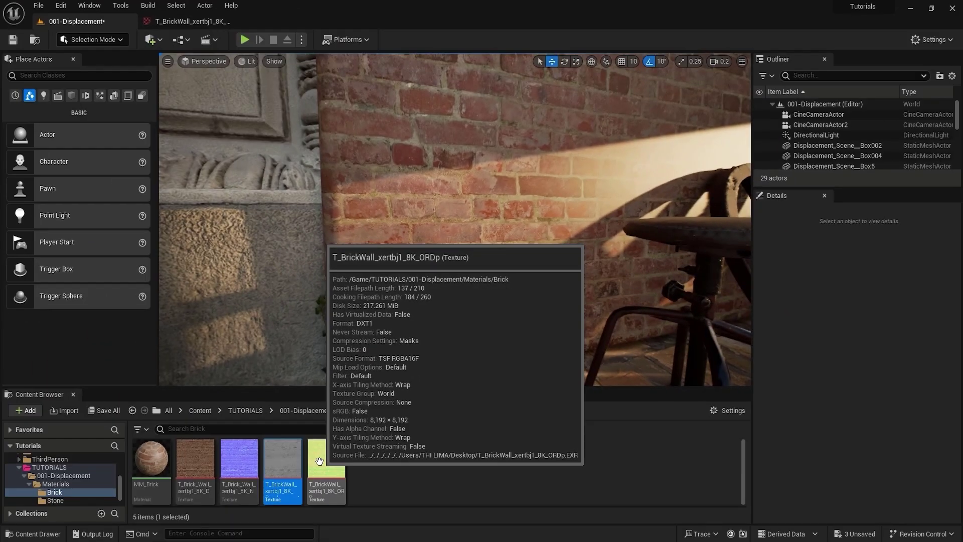
pyautogui.click(325, 462)
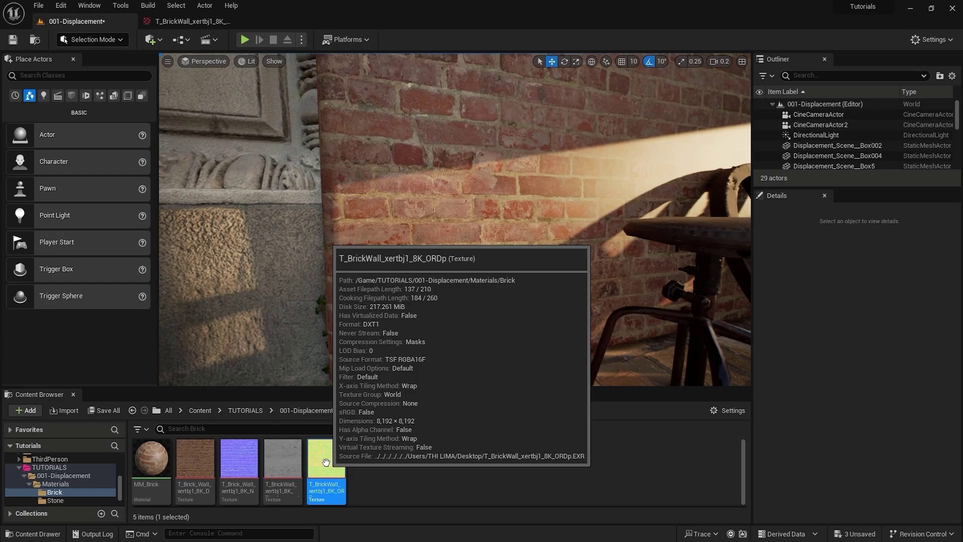
pyautogui.doubleClick(326, 462)
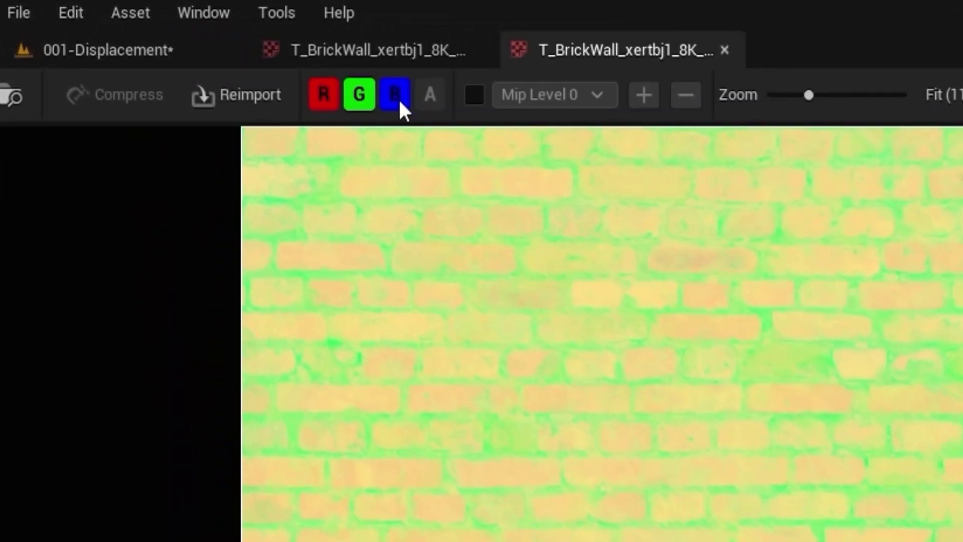
# - Isolate ORDp's red, green and blue channels in turn, ending on the blue height channel
pyautogui.click(358, 99)
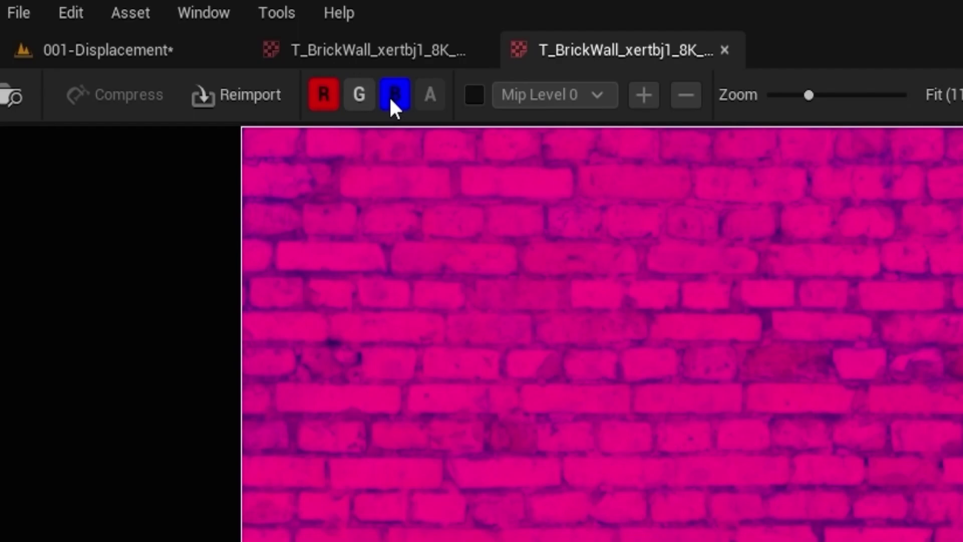
pyautogui.click(394, 102)
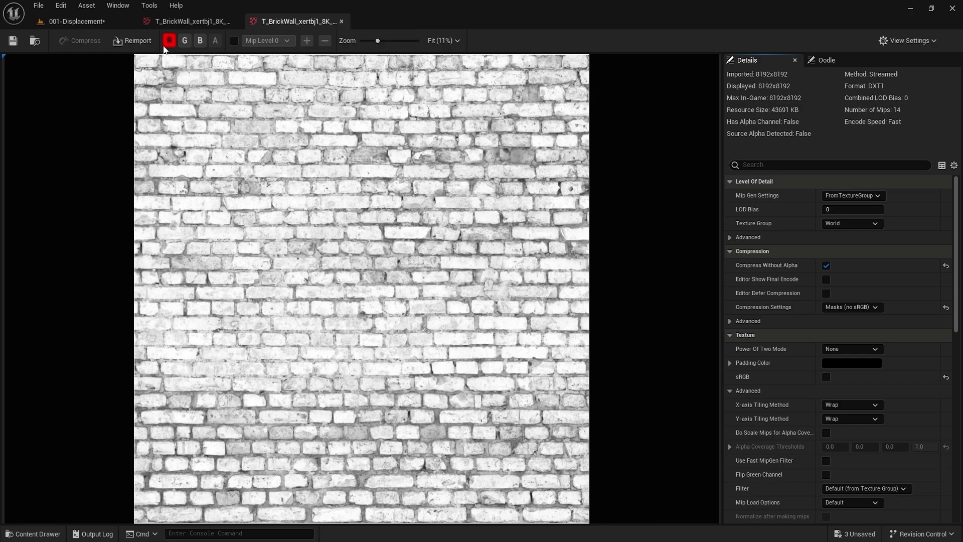
pyautogui.click(170, 40)
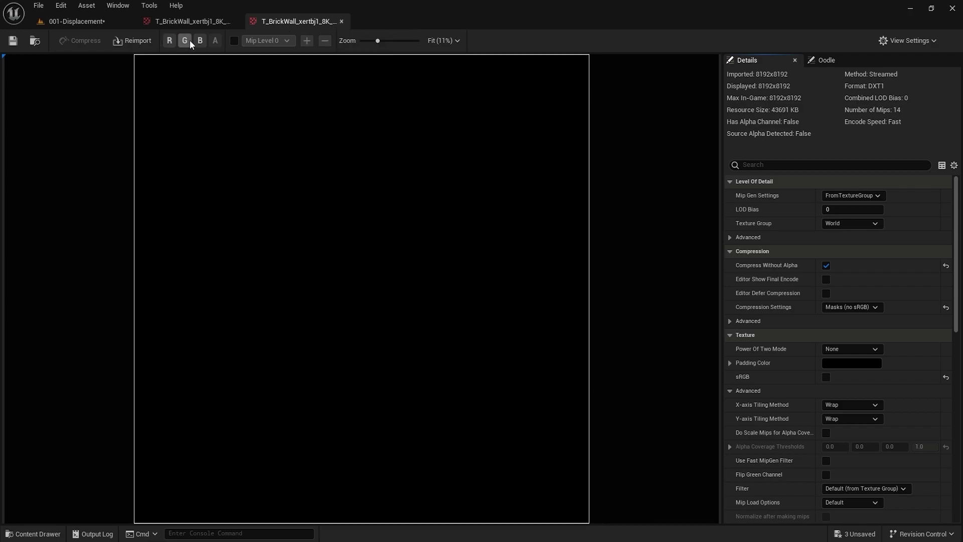
pyautogui.click(187, 40)
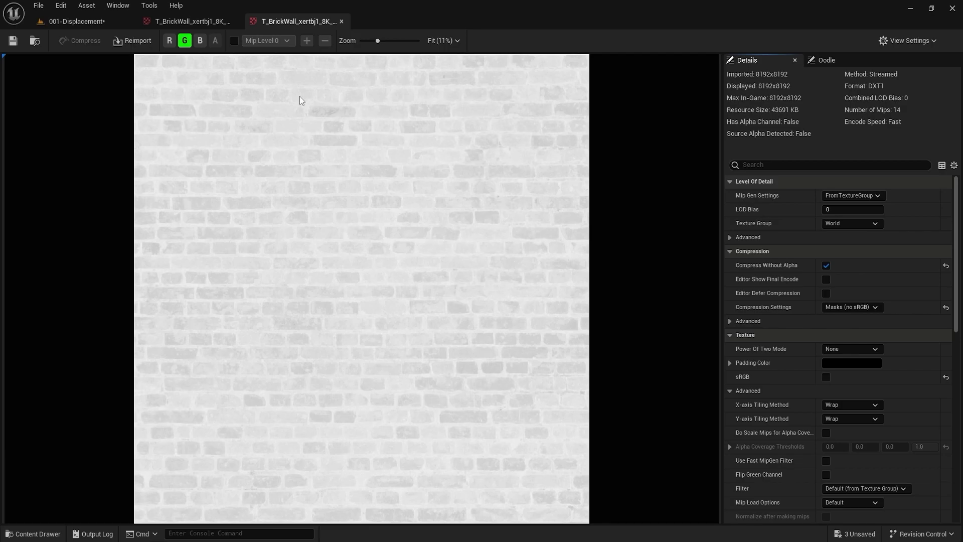
pyautogui.click(186, 41)
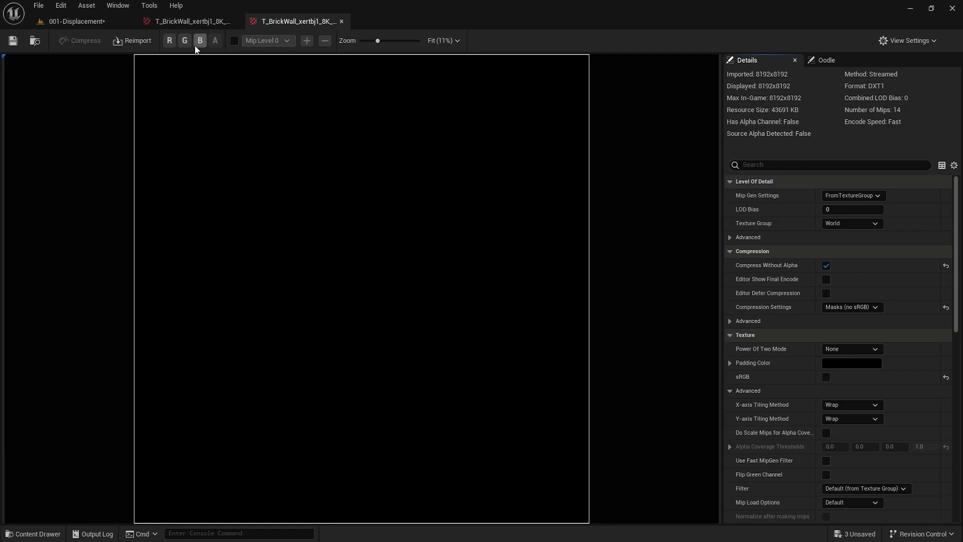
pyautogui.click(199, 40)
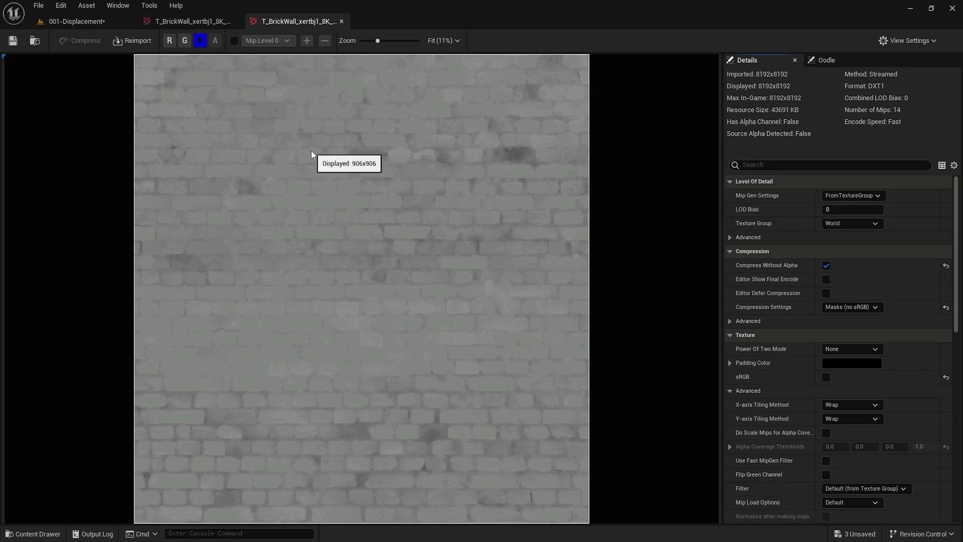
# - Compare the displacement and ORDp previews, restore ORDp's full colour, and close the ORDp editor
pyautogui.click(202, 23)
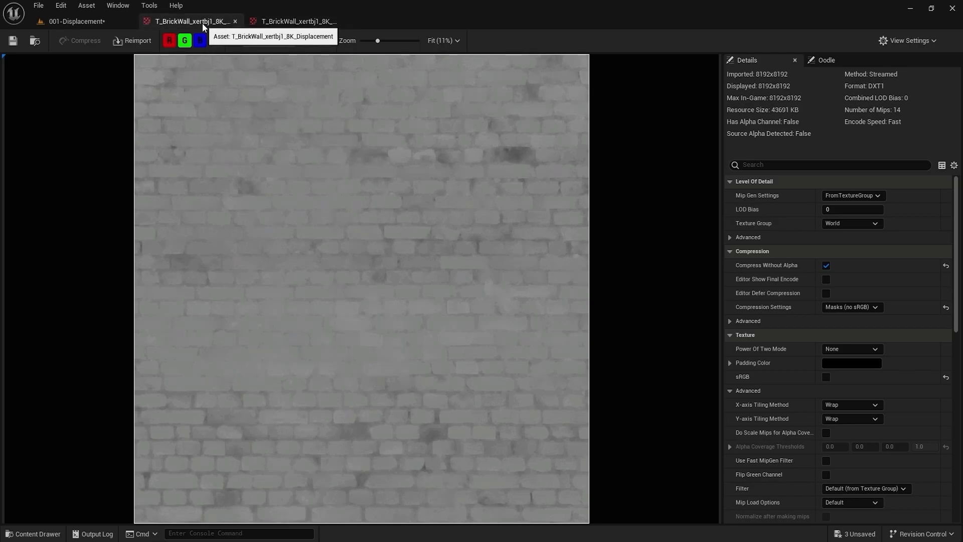
pyautogui.click(299, 21)
pyautogui.click(196, 22)
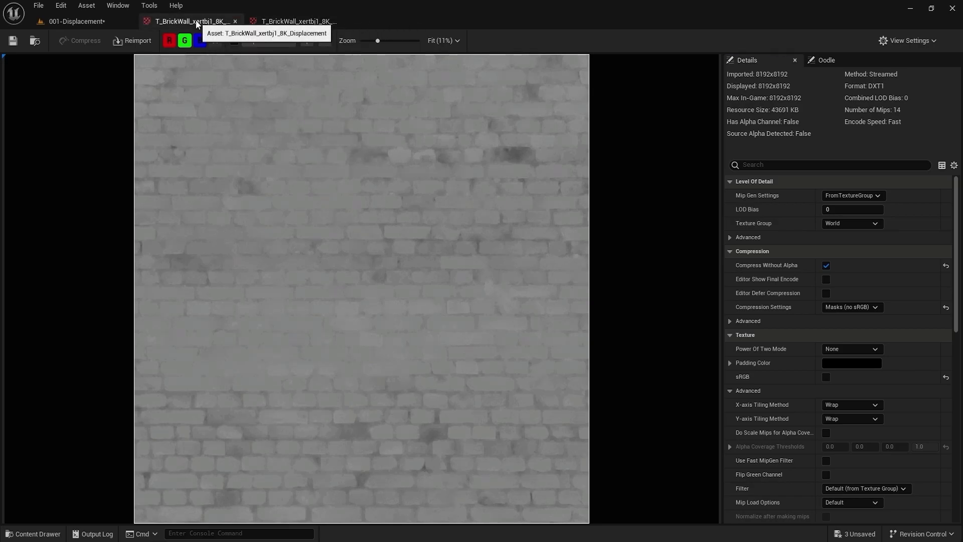
pyautogui.click(283, 22)
pyautogui.click(197, 21)
pyautogui.click(283, 23)
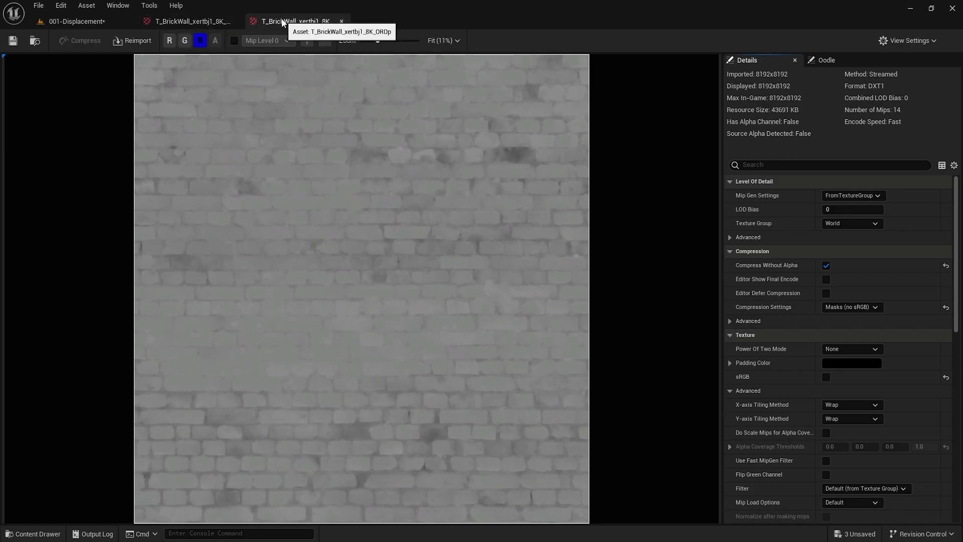
pyautogui.click(185, 41)
pyautogui.click(169, 41)
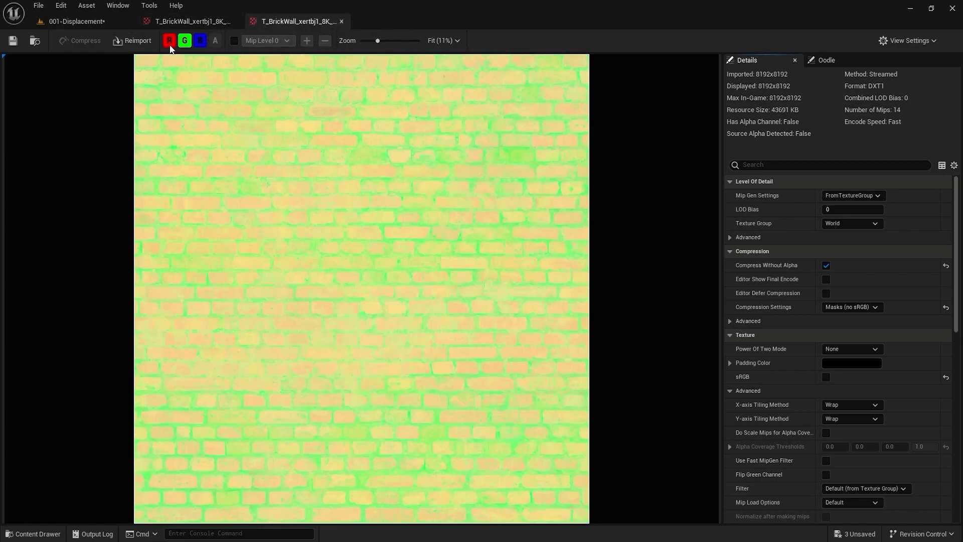
pyautogui.click(341, 22)
# - Drop the displacement and ORDp textures into the MM_Brick graph as separate Texture Sample nodes
pyautogui.click(237, 24)
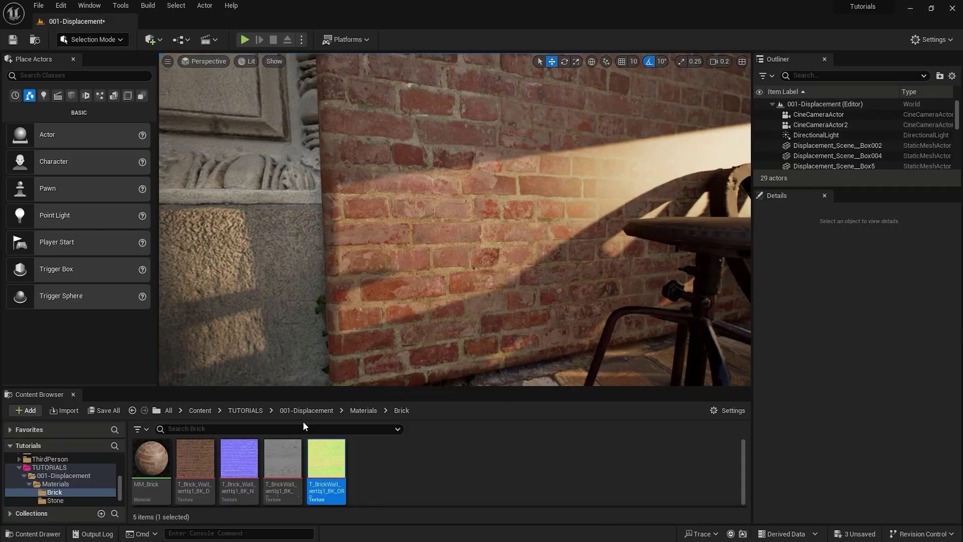
pyautogui.moveTo(203, 530)
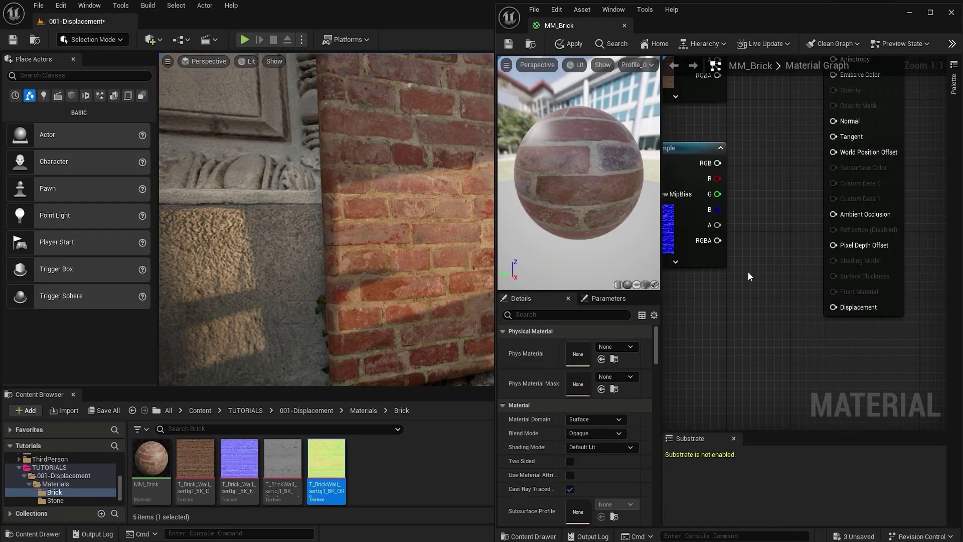
pyautogui.scroll(-3, 748, 275)
pyautogui.click(282, 464)
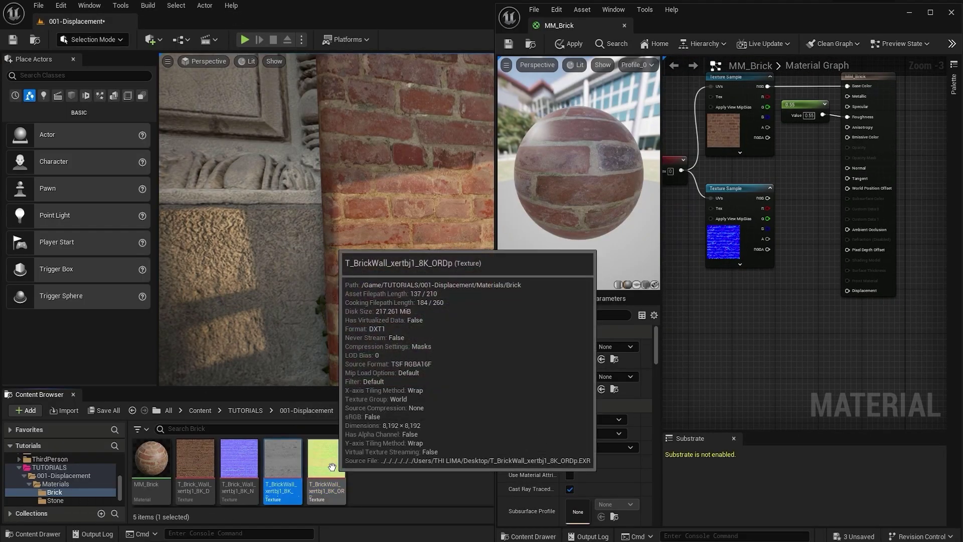
pyautogui.keyDown('ctrl'); pyautogui.click(332, 467); pyautogui.keyUp('ctrl')
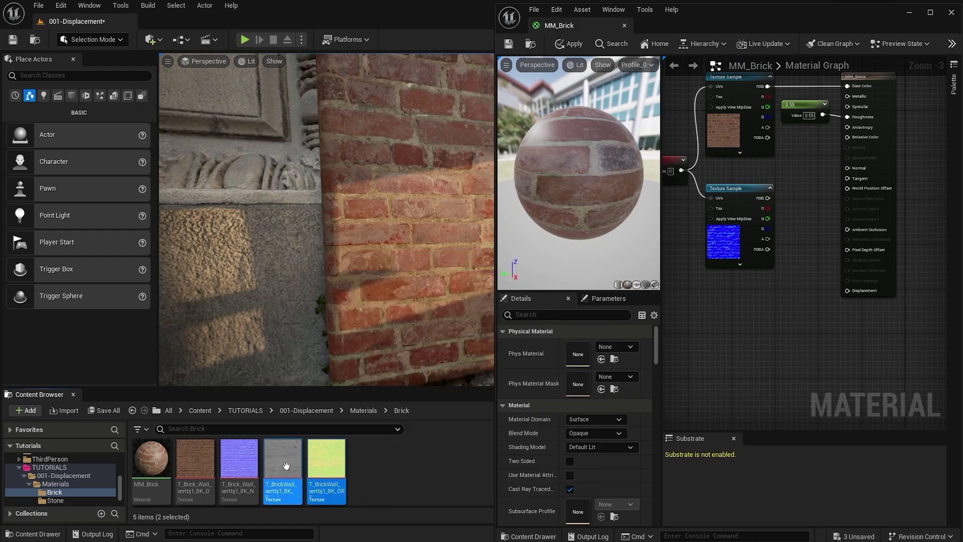
pyautogui.moveTo(283, 459)
pyautogui.mouseDown()
pyautogui.moveTo(734, 311)
pyautogui.moveTo(718, 315)
pyautogui.mouseUp()
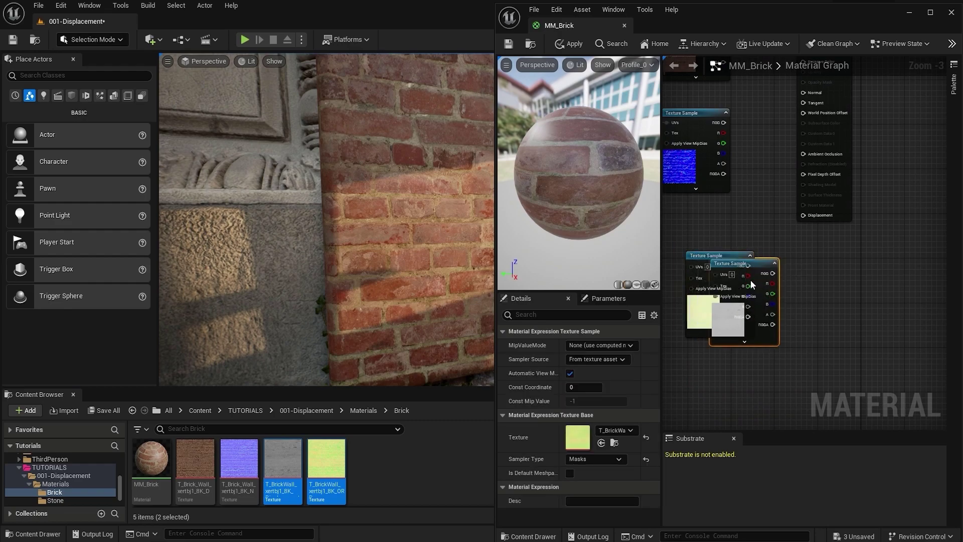
pyautogui.moveTo(751, 280); pyautogui.dragTo(746, 211)
pyautogui.moveTo(696, 301); pyautogui.dragTo(693, 428)
# - Wire the displacement texture's RGB to Displacement and TexCoord to its UVs
pyautogui.click(707, 246)
pyautogui.moveTo(708, 250); pyautogui.dragTo(788, 346, button='right')
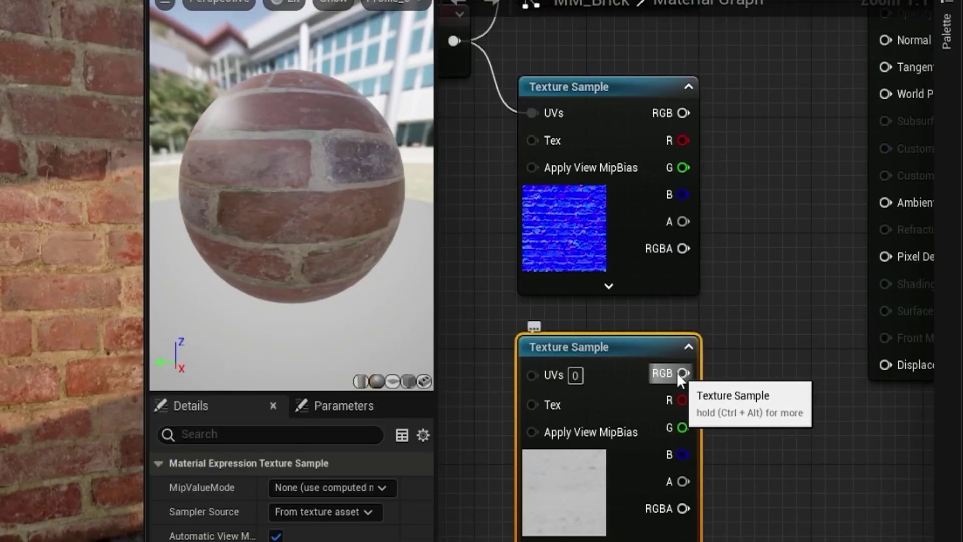
pyautogui.scroll(-3, 684, 374)
pyautogui.moveTo(678, 373); pyautogui.dragTo(817, 359)
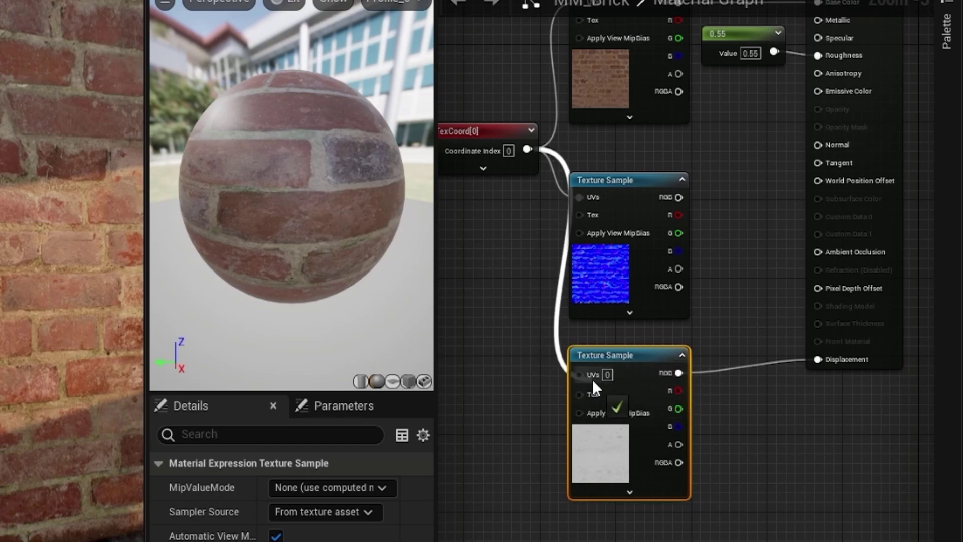
pyautogui.moveTo(526, 148); pyautogui.dragTo(581, 371)
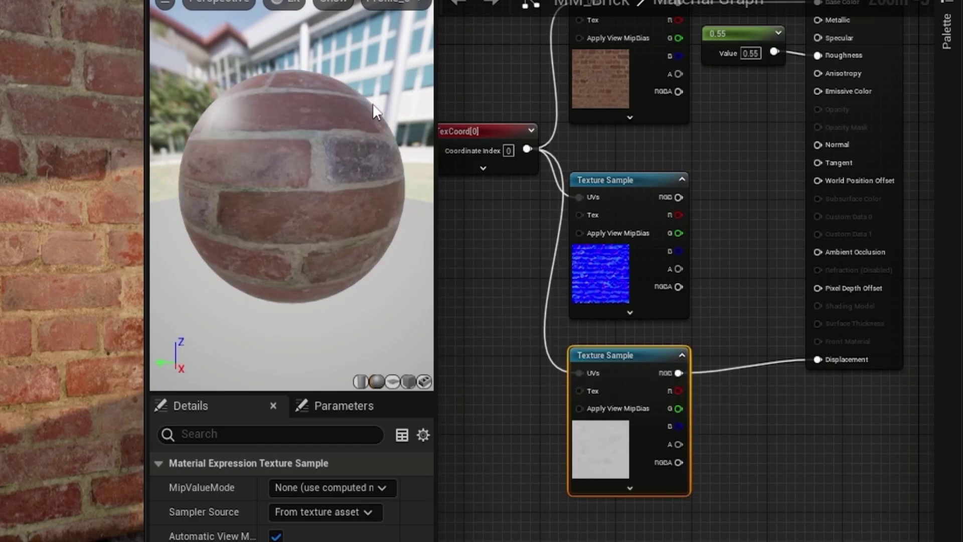
pyautogui.moveTo(712, 198); pyautogui.dragTo(710, 209, button='right')
pyautogui.moveTo(771, 400); pyautogui.dragTo(748, 334, button='right')
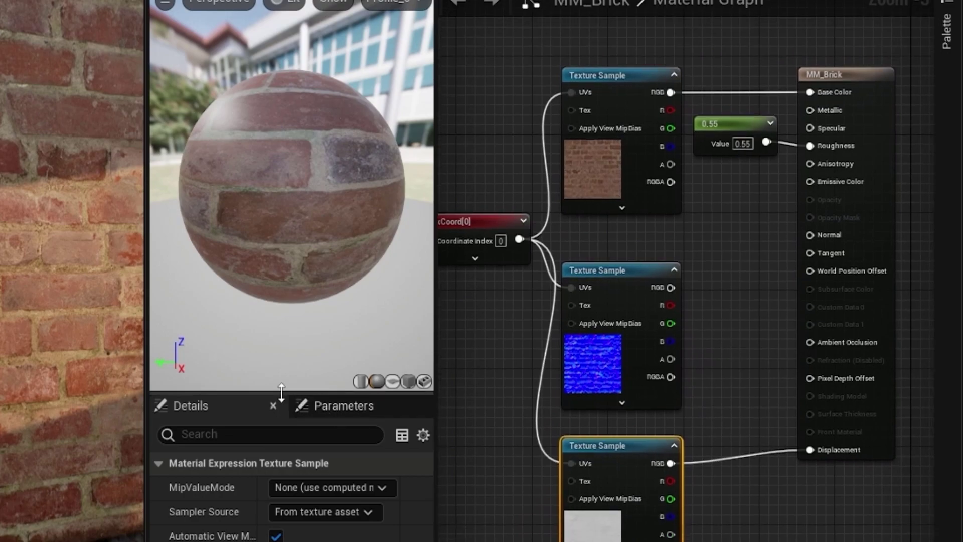
pyautogui.moveTo(281, 392); pyautogui.dragTo(292, 240)
pyautogui.moveTo(665, 433); pyautogui.dragTo(496, 463, button='right')
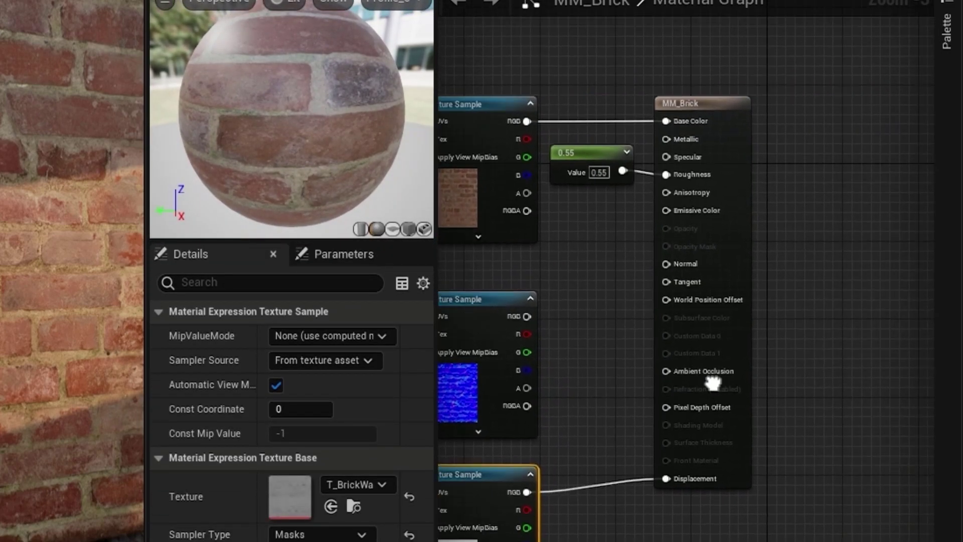
# - Search 'displ' in MM_Brick's Details and change Nanite Displacement Magnitude from 4.0 to 15.0
pyautogui.click(709, 250)
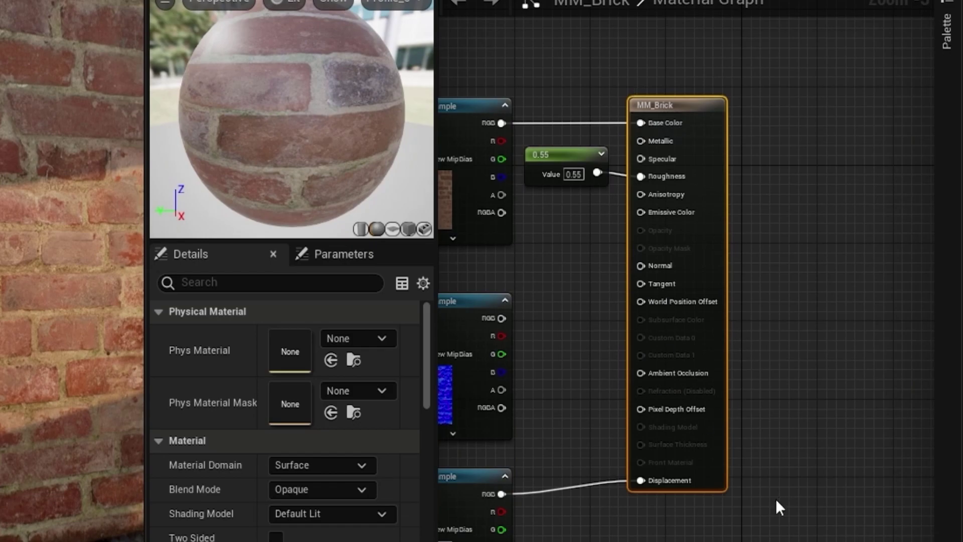
pyautogui.click(266, 283)
pyautogui.write('displ')
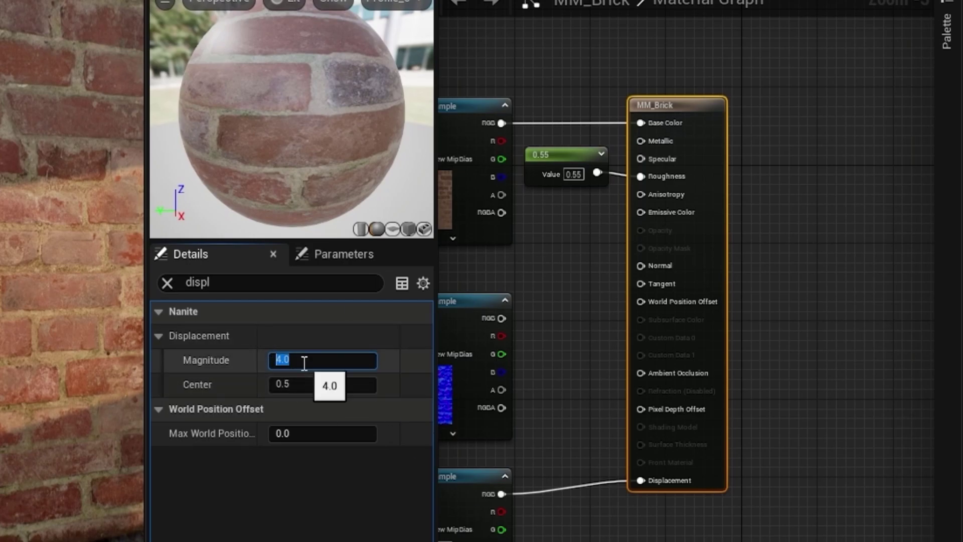
pyautogui.write('15')
pyautogui.press('Return')
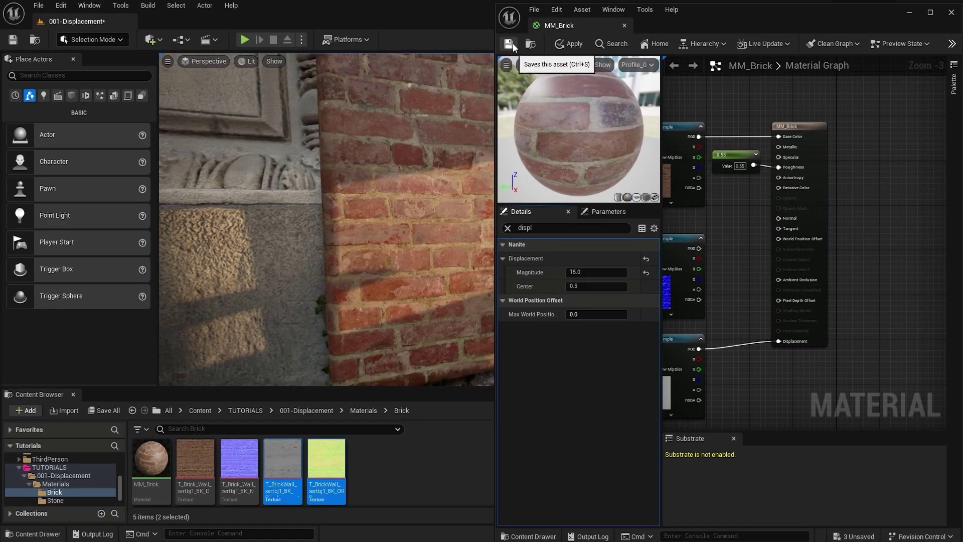
# - Save MM_Brick and fly the camera along the wall to inspect the displaced bricks
pyautogui.click(511, 47)
pyautogui.moveTo(326, 219); pyautogui.dragTo(351, 221, button='right')
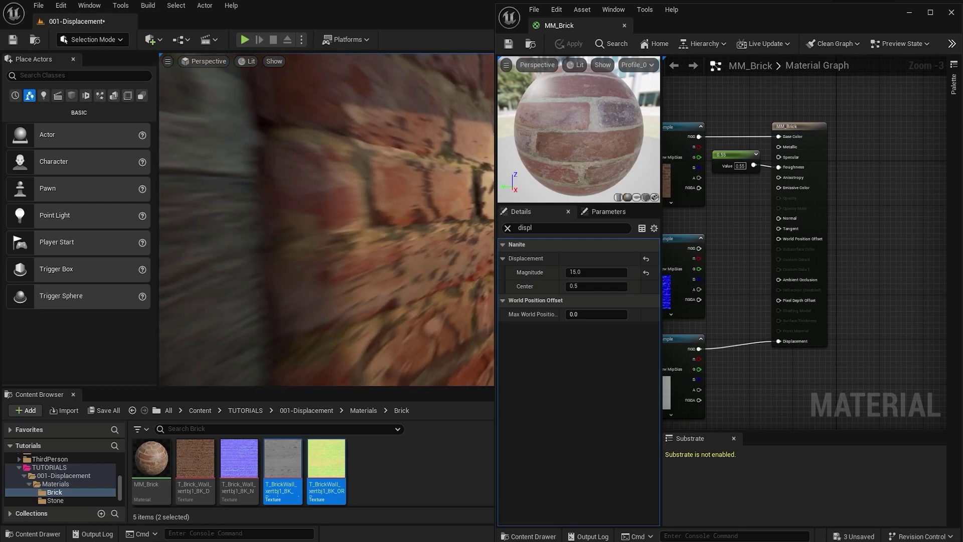
pyautogui.moveTo(722, 322); pyautogui.dragTo(821, 315, button='right')
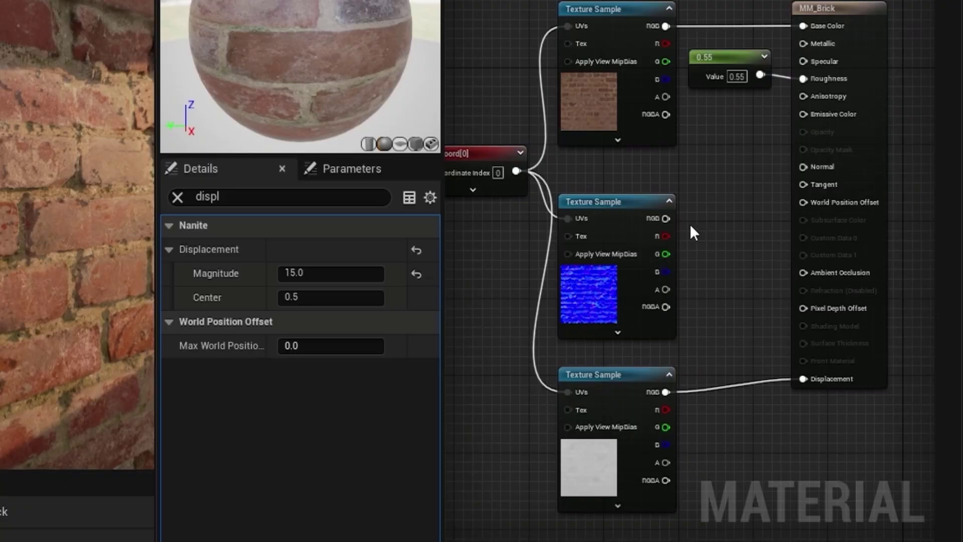
# - Connect the normal texture's RGB to Normal and return to the level view
pyautogui.moveTo(799, 242); pyautogui.dragTo(893, 213)
pyautogui.moveTo(829, 166); pyautogui.dragTo(829, 167)
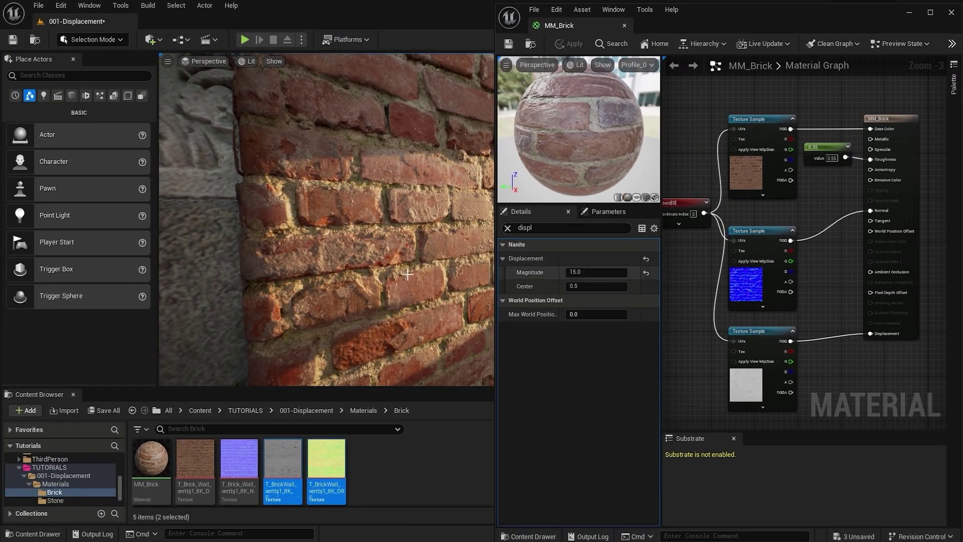
pyautogui.moveTo(408, 275); pyautogui.dragTo(381, 281, button='right')
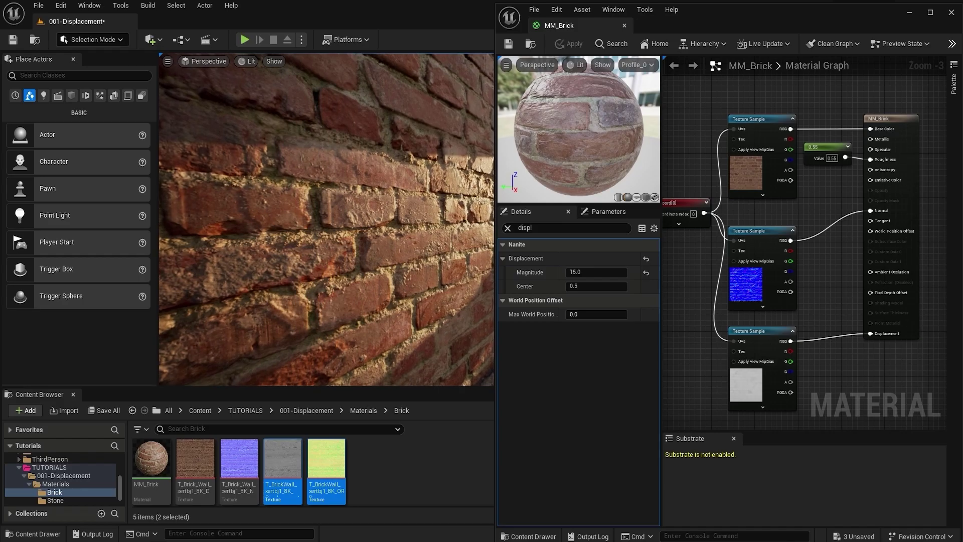
pyautogui.click(910, 15)
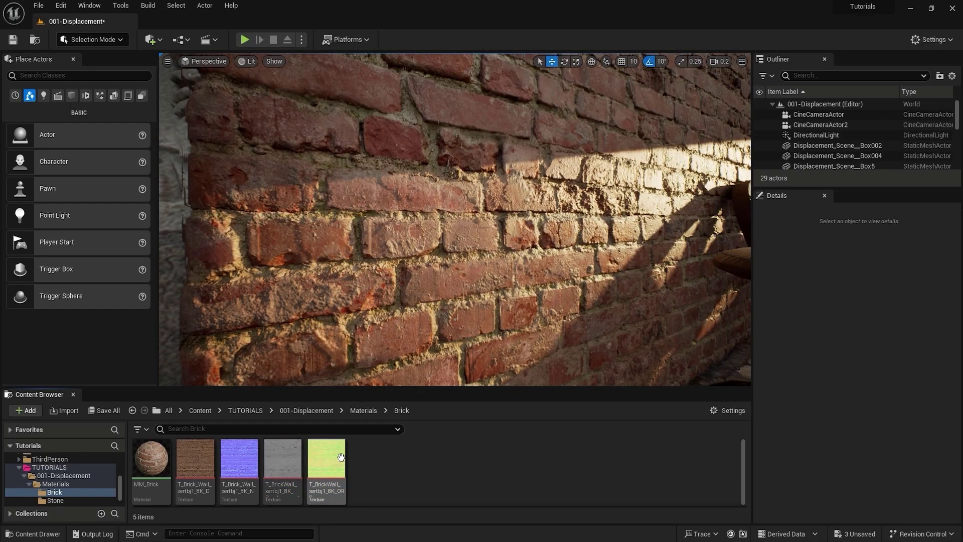
pyautogui.moveTo(332, 461)
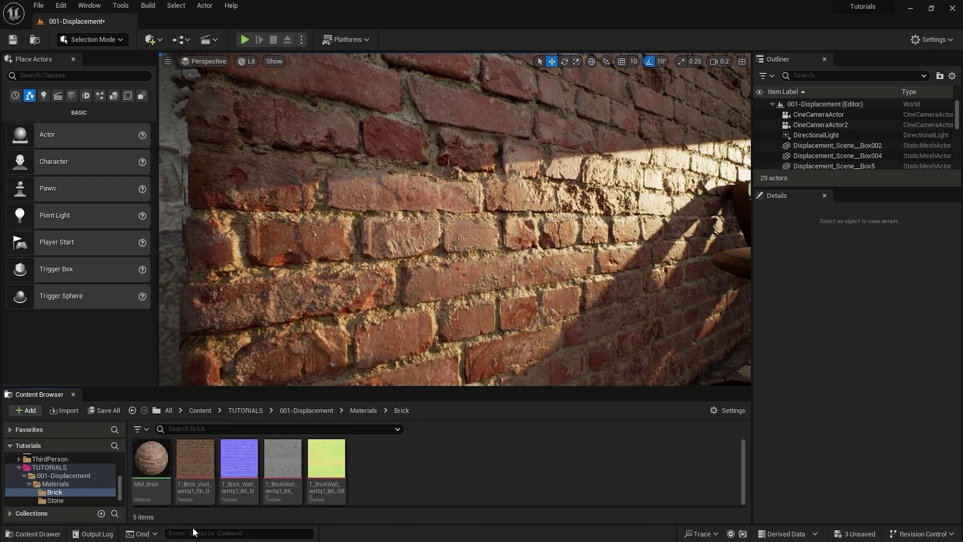
# - Delete the grey displacement texture node and feed TexCoord into the ORDp texture's UVs
pyautogui.click(803, 296)
pyautogui.press('Delete')
pyautogui.moveTo(795, 338); pyautogui.dragTo(800, 271, button='right')
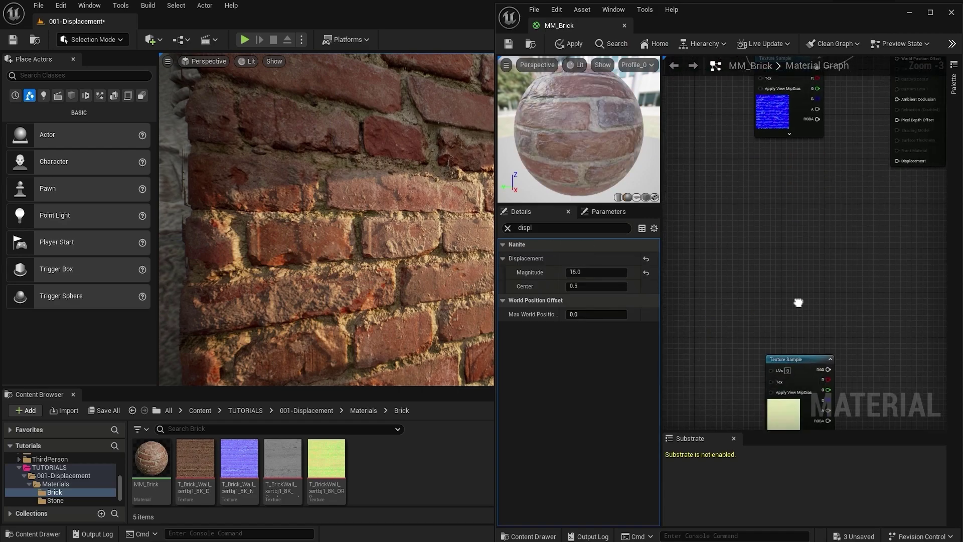
pyautogui.moveTo(802, 419); pyautogui.dragTo(803, 236)
pyautogui.moveTo(738, 81); pyautogui.dragTo(733, 149, button='right')
pyautogui.moveTo(733, 149)
pyautogui.mouseDown()
pyautogui.moveTo(764, 302)
pyautogui.moveTo(793, 275)
pyautogui.mouseUp()
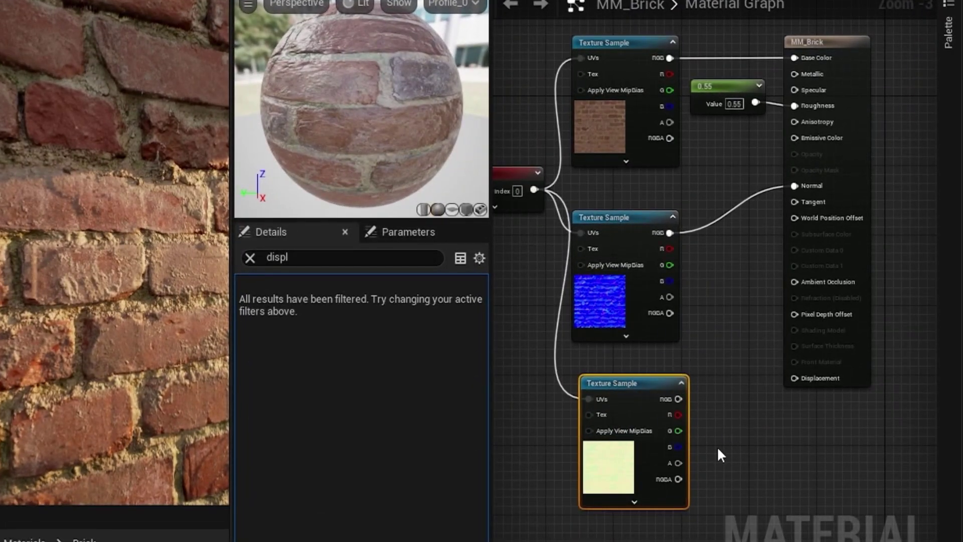
# - Connect the ORDp texture's blue channel to Displacement
pyautogui.scroll(1, 672, 381)
pyautogui.scroll(2, 647, 347)
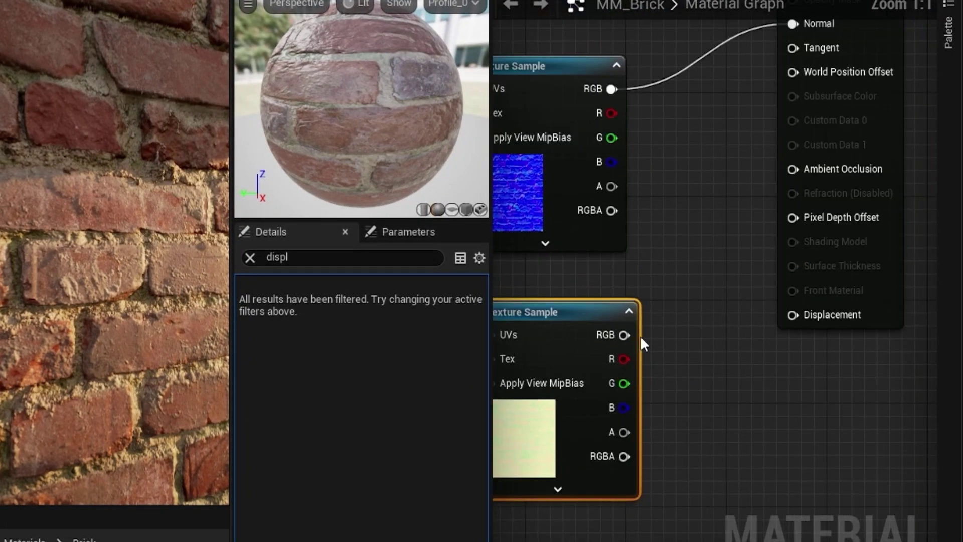
pyautogui.moveTo(625, 335); pyautogui.dragTo(667, 327)
pyautogui.click(647, 389)
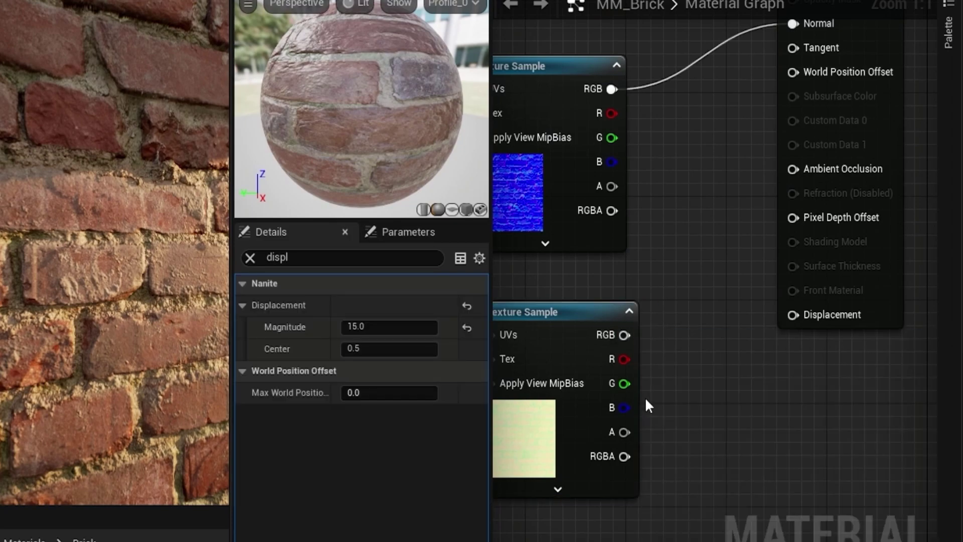
pyautogui.moveTo(621, 408); pyautogui.dragTo(793, 314)
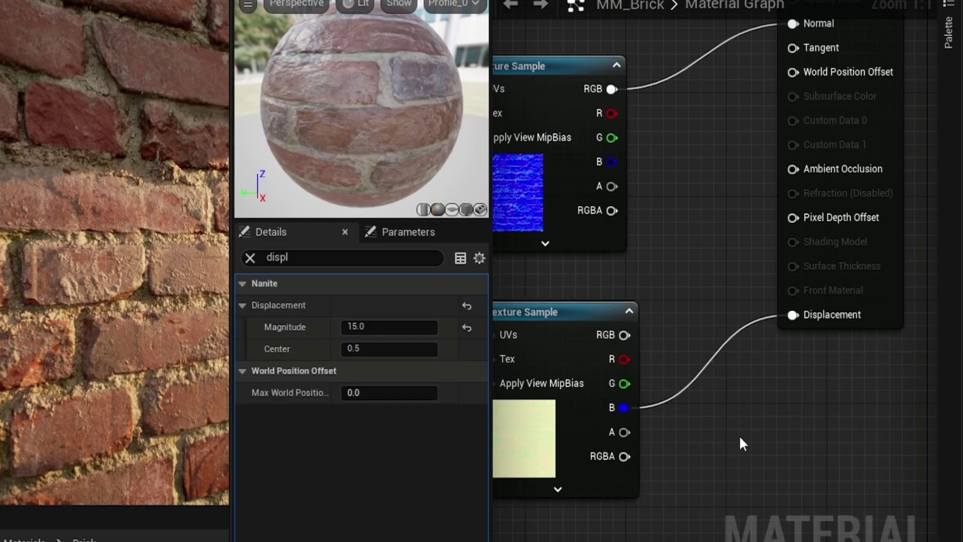
# - Replace the 0.55 roughness constant with ORDp green, link red to Ambient Occlusion, and save
pyautogui.scroll(-2, 666, 314)
pyautogui.moveTo(666, 315); pyautogui.dragTo(718, 329, button='right')
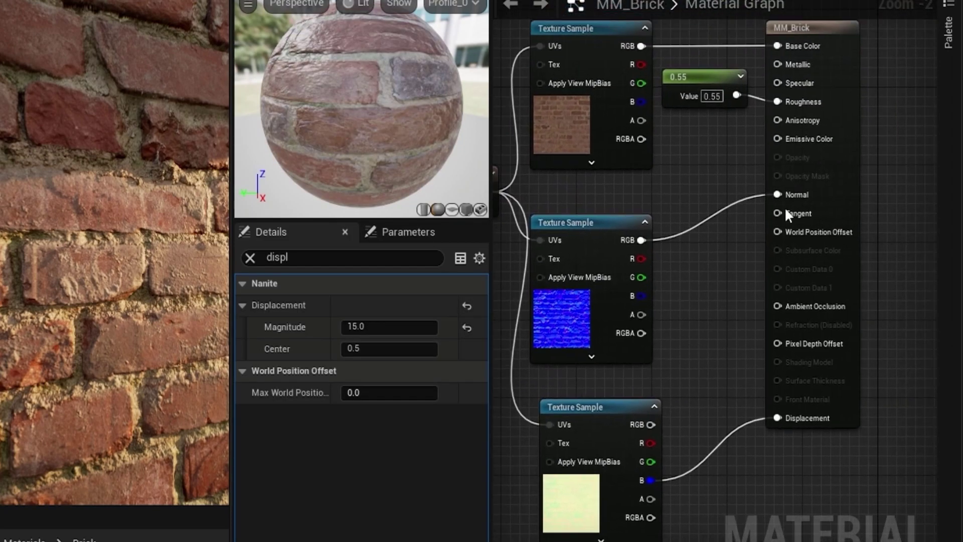
pyautogui.click(699, 79)
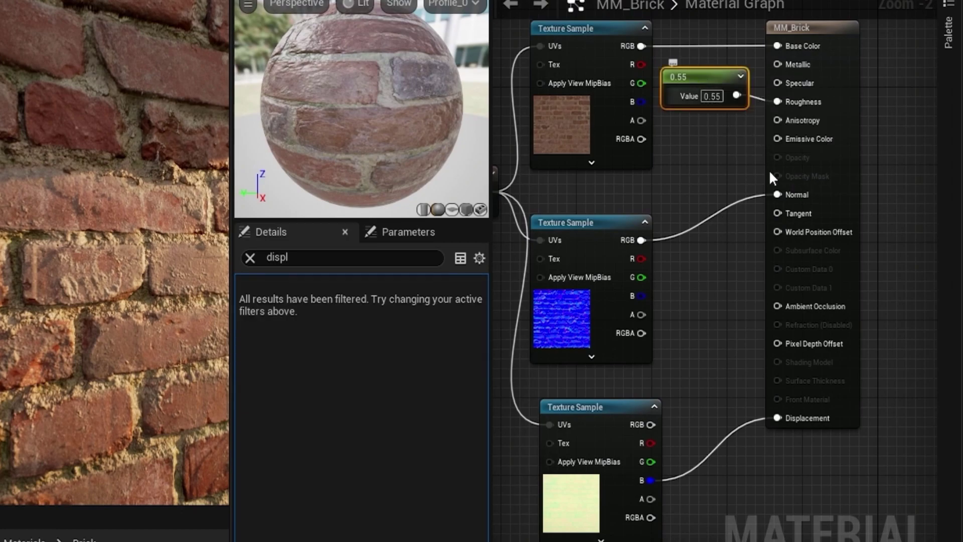
pyautogui.press('Delete')
pyautogui.moveTo(732, 298); pyautogui.dragTo(735, 289, button='right')
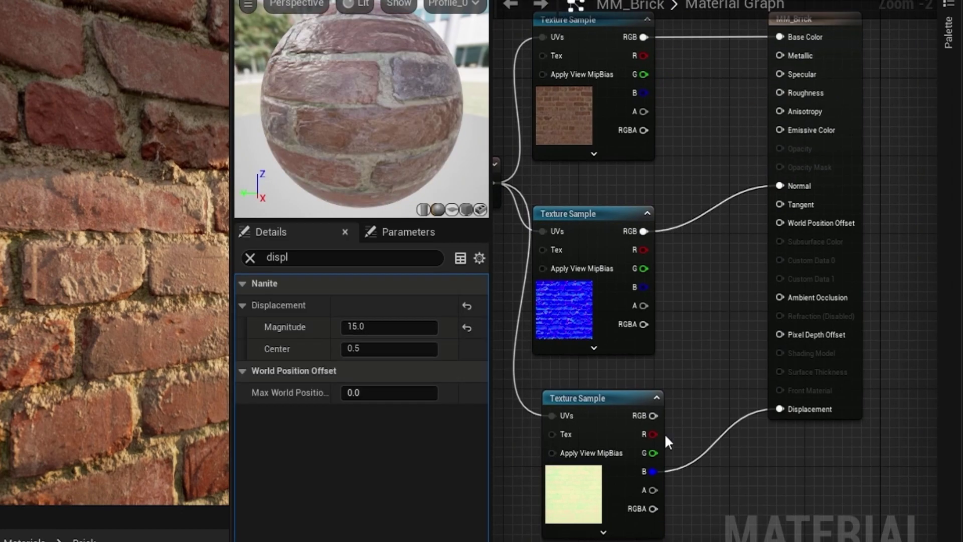
pyautogui.moveTo(653, 453); pyautogui.dragTo(796, 92)
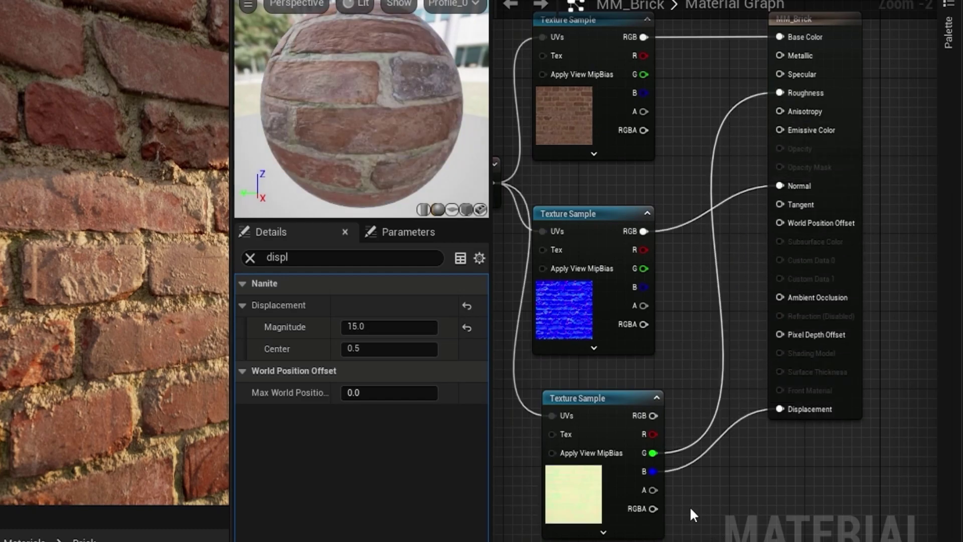
pyautogui.moveTo(655, 433)
pyautogui.mouseDown()
pyautogui.moveTo(684, 401)
pyautogui.moveTo(647, 386)
pyautogui.mouseUp()
pyautogui.press('Escape')
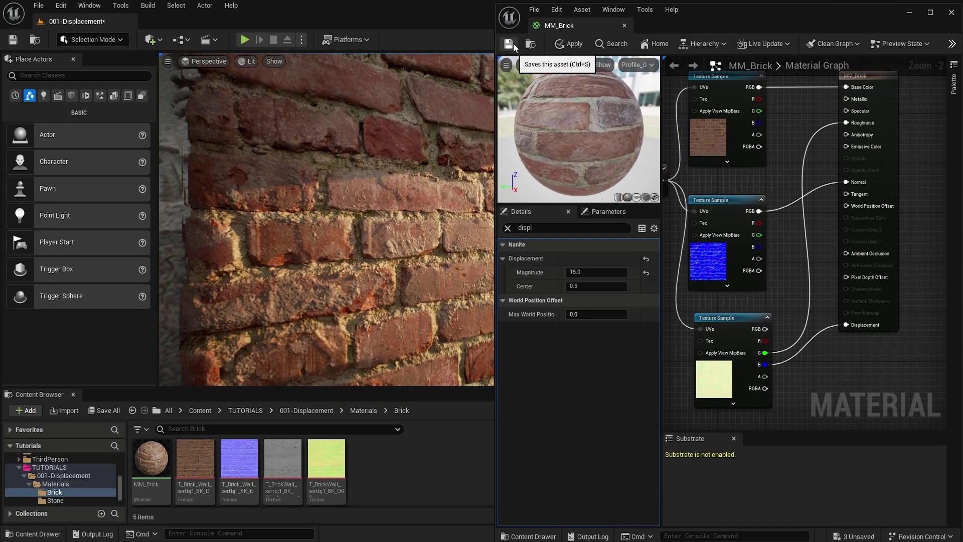
pyautogui.click(508, 43)
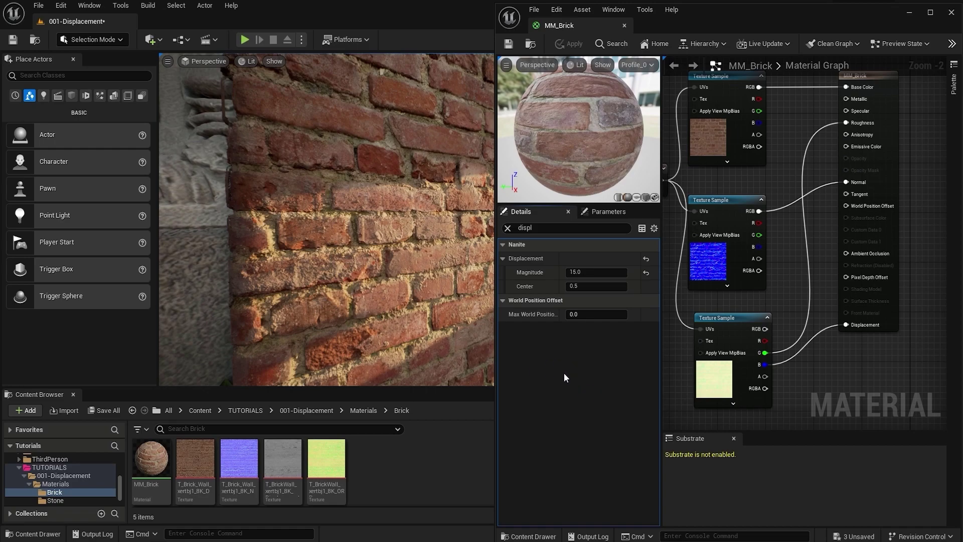
# - Close the Place Actors panel and pull a new wire from the ORDp texture's blue channel
pyautogui.click(74, 61)
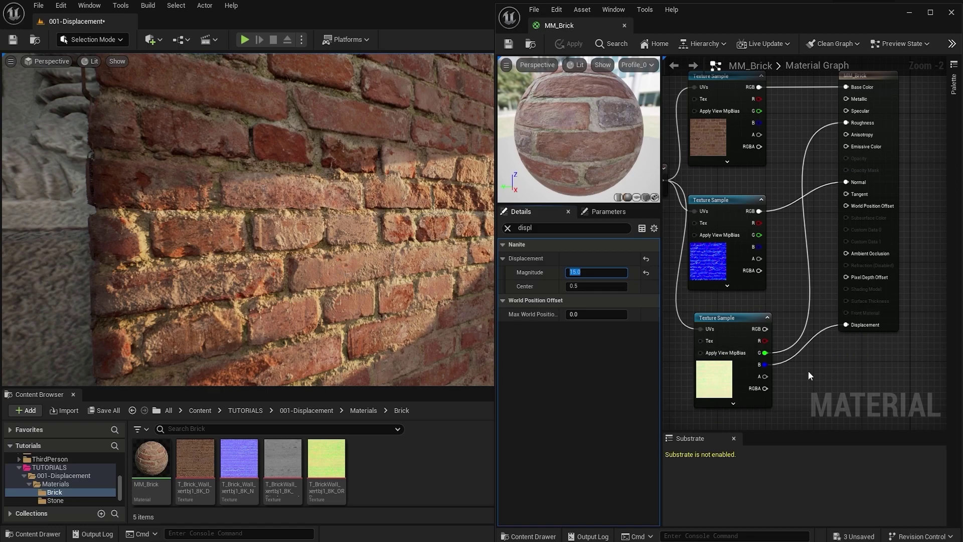
pyautogui.moveTo(828, 374); pyautogui.dragTo(803, 318, button='right')
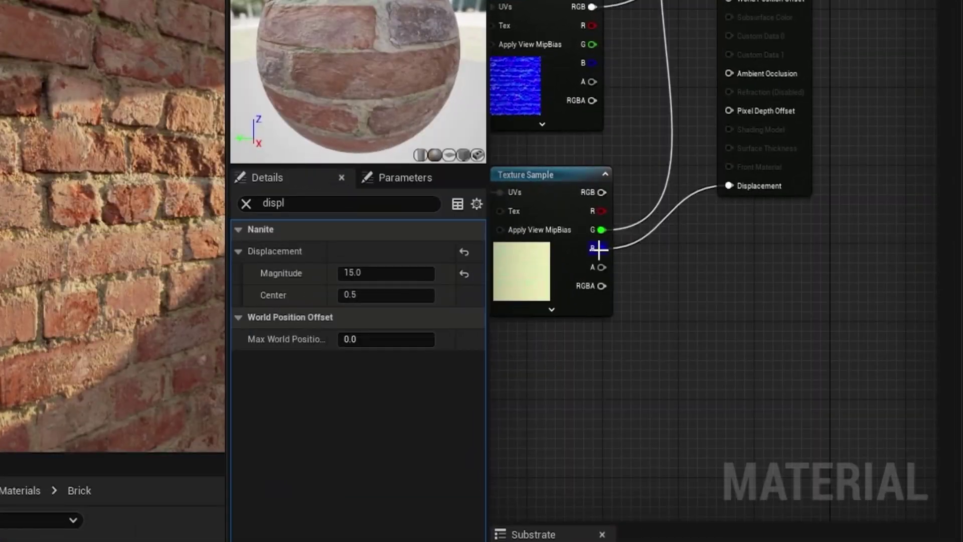
pyautogui.moveTo(602, 249)
pyautogui.mouseDown()
pyautogui.moveTo(686, 274)
pyautogui.moveTo(694, 258)
pyautogui.moveTo(684, 264)
pyautogui.mouseUp()
# - Insert a Multiply node on the blue channel and route its result into Displacement
pyautogui.moveTo(762, 263); pyautogui.dragTo(775, 297, button='right')
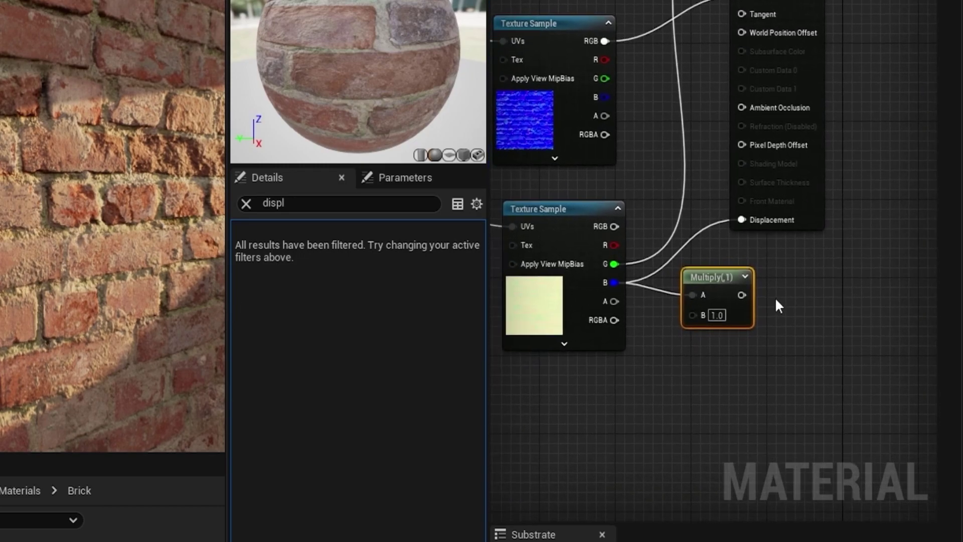
pyautogui.moveTo(742, 295); pyautogui.dragTo(751, 220)
pyautogui.moveTo(716, 277); pyautogui.dragTo(725, 268)
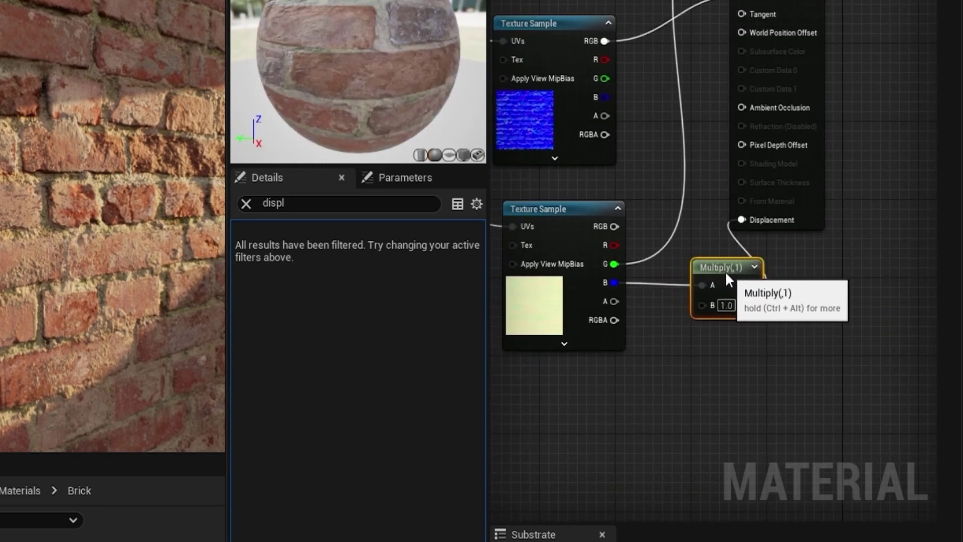
pyautogui.scroll(2, 701, 372)
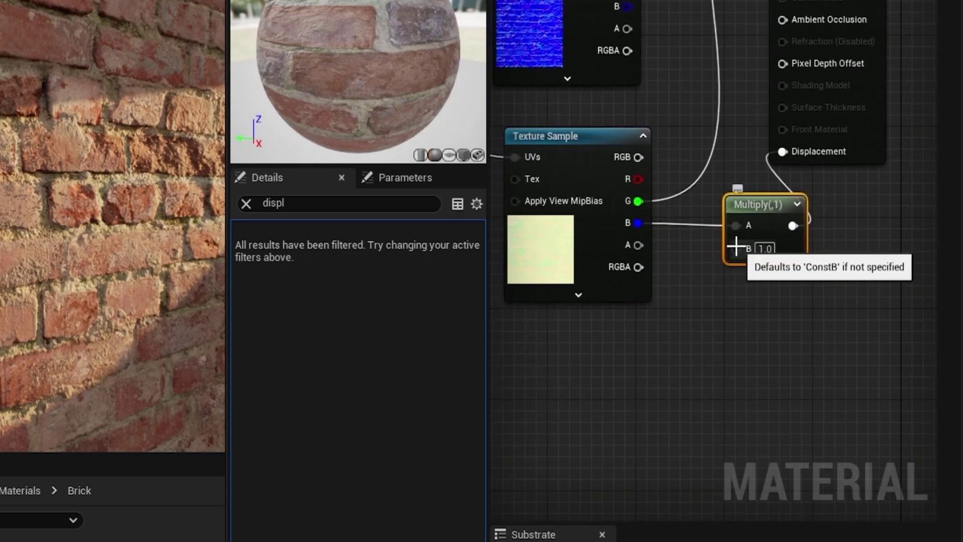
# - Feed Multiply B from a scalar parameter 'Displacement Intens.' defaulting to 1.0, then apply and save
pyautogui.moveTo(736, 249); pyautogui.dragTo(642, 404)
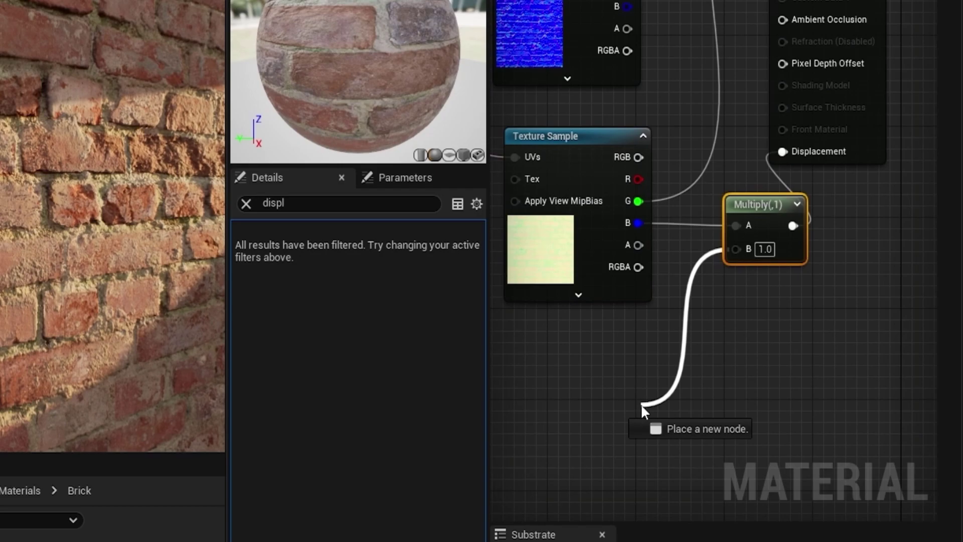
pyautogui.moveTo(640, 404); pyautogui.dragTo(640, 403)
pyautogui.write('Displacement Int')
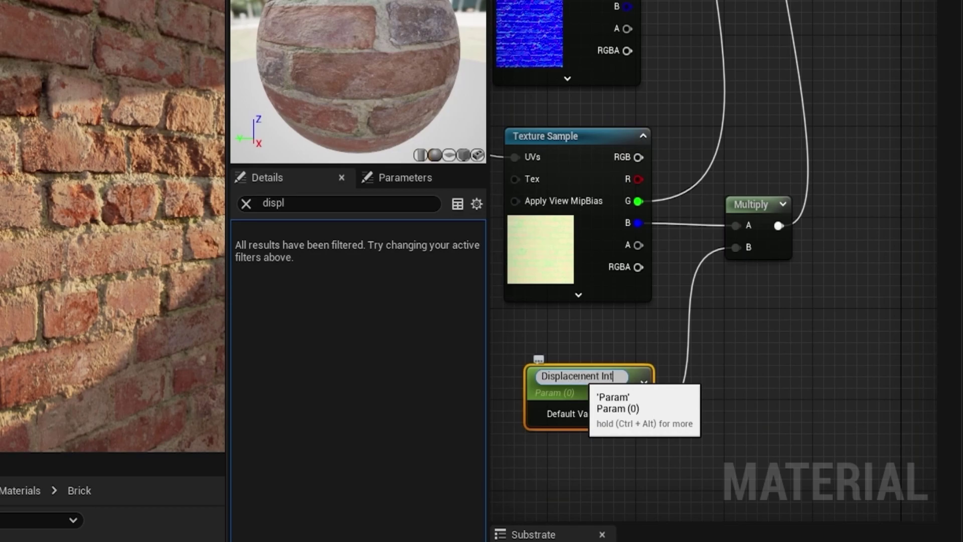
pyautogui.write('ens.')
pyautogui.press('Return')
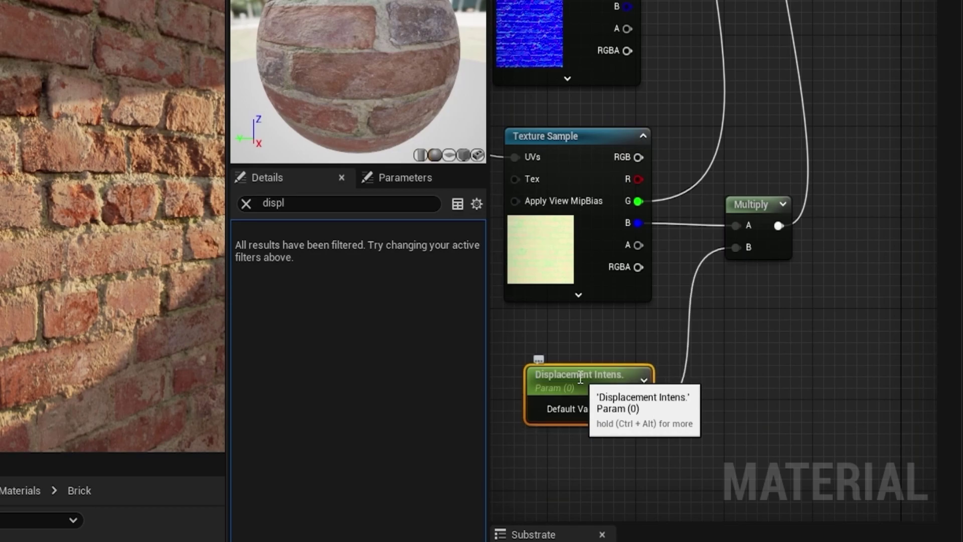
pyautogui.click(614, 410)
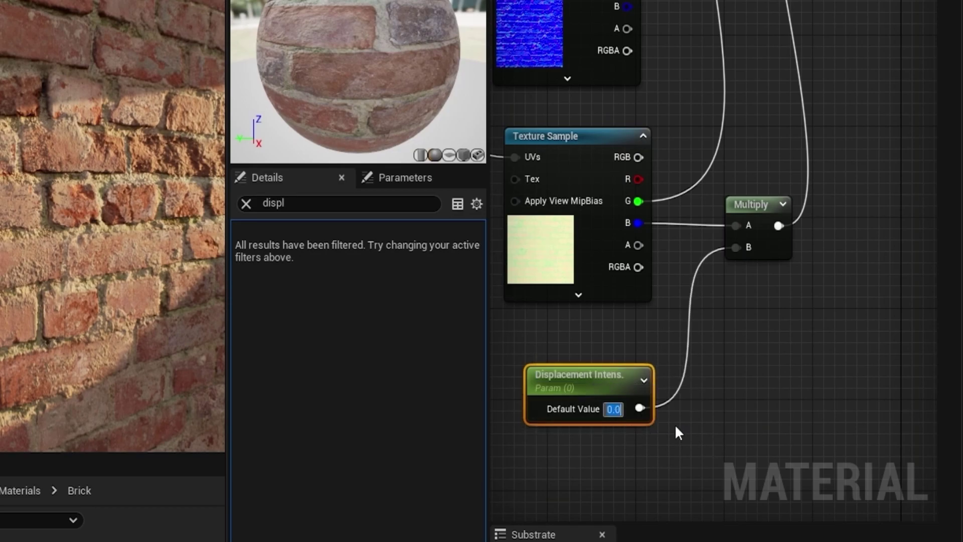
pyautogui.write('1')
pyautogui.press('Return')
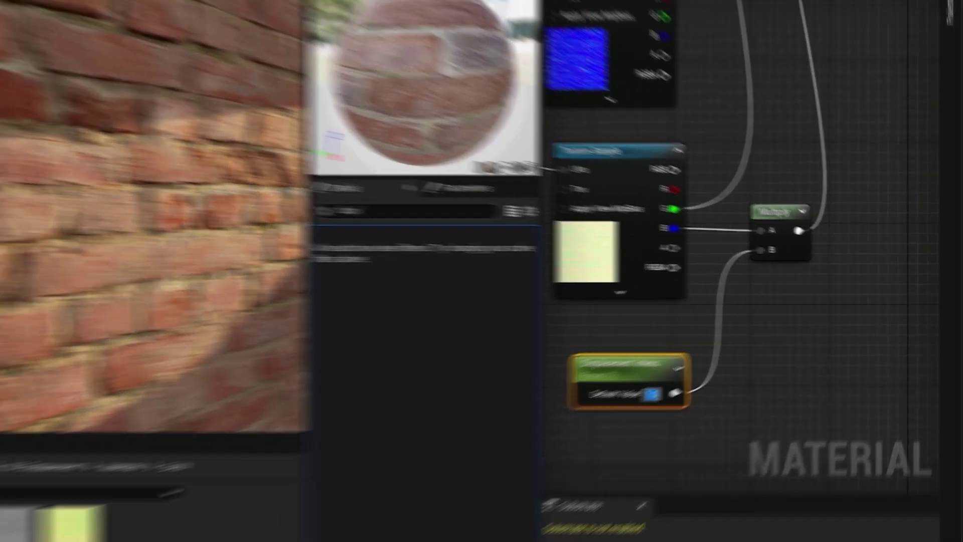
pyautogui.hotkey('ctrl', 's')
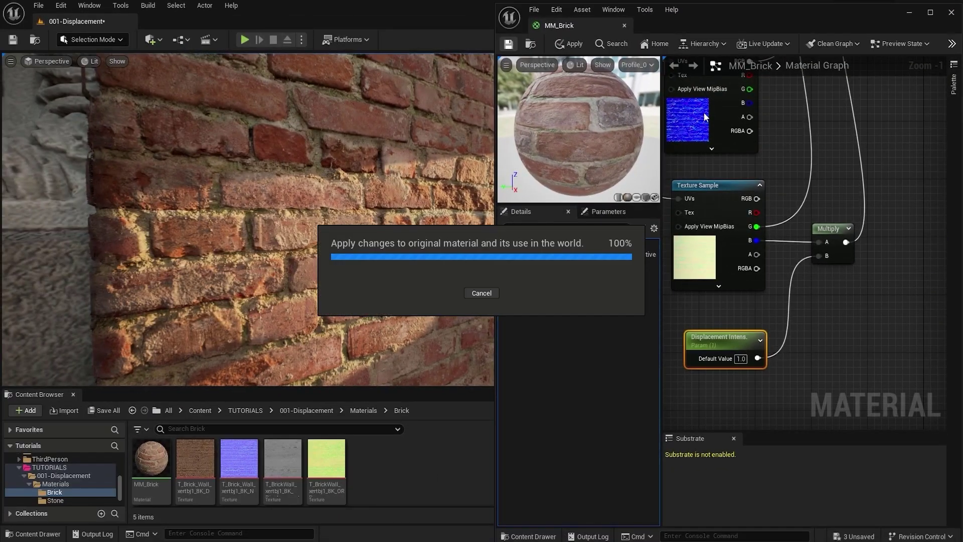
# - Close the material editor and create a Material Instance from MM_Brick
pyautogui.click(624, 25)
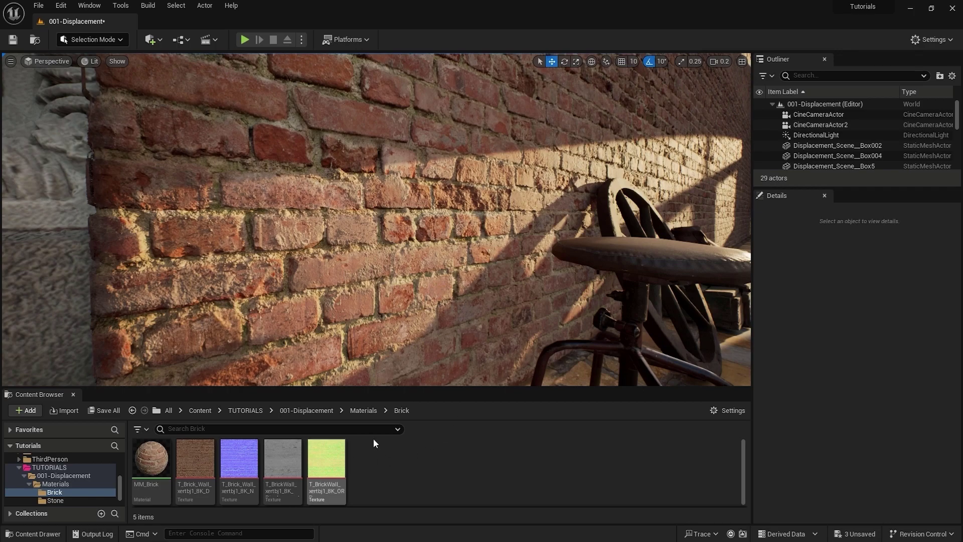
pyautogui.moveTo(152, 452)
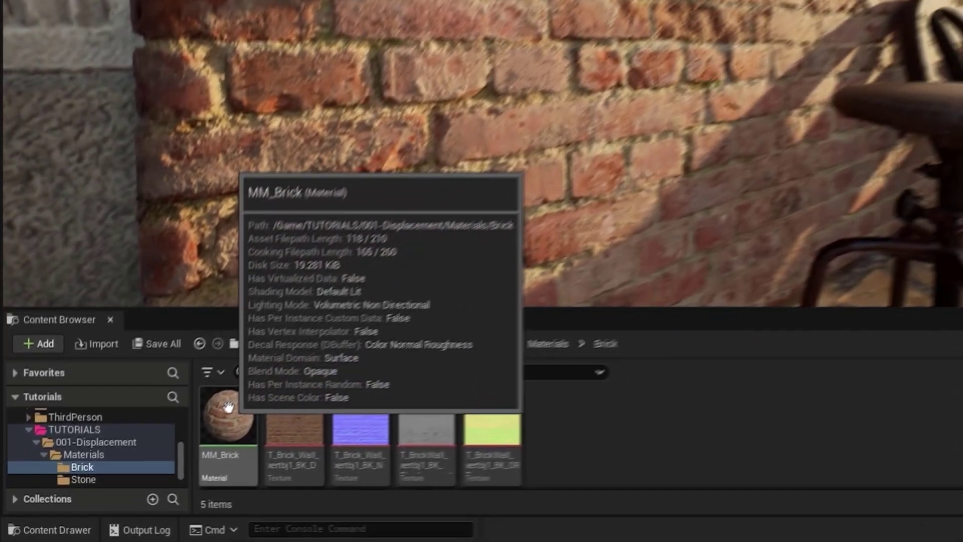
pyautogui.rightClick(228, 407)
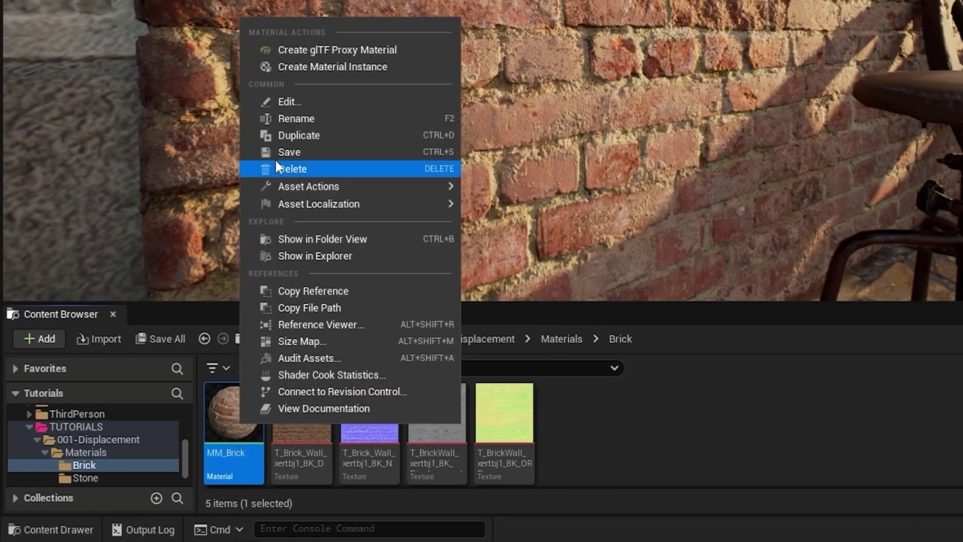
pyautogui.click(352, 67)
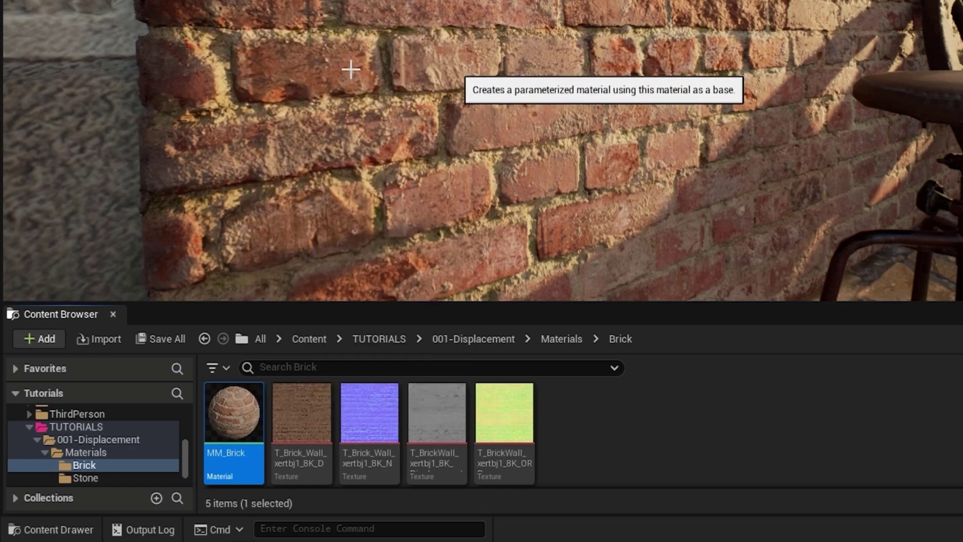
# - Name the new instance MI_Brick and assign it to the brick wall
pyautogui.press('Delete')
pyautogui.press('Delete')
pyautogui.press('Delete')
pyautogui.press('Home')
pyautogui.write('MM_')
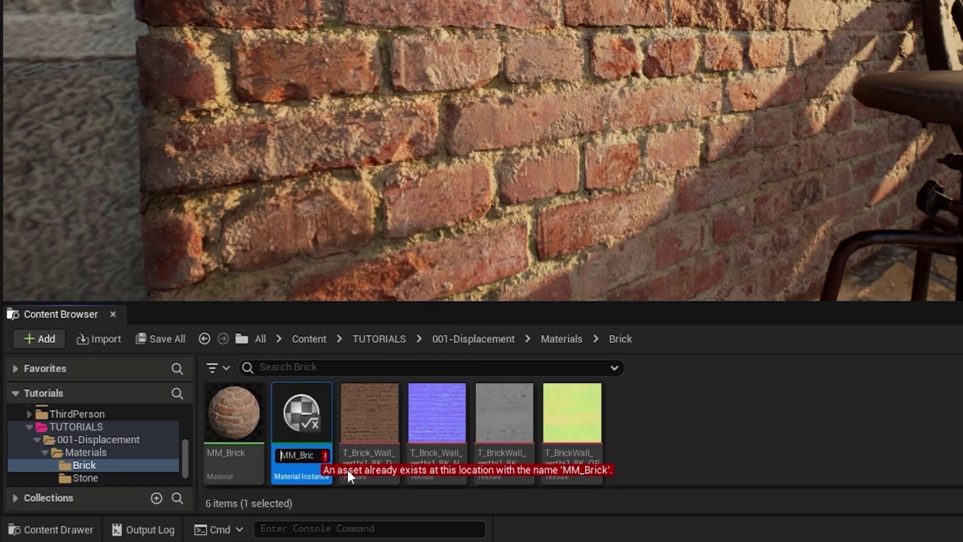
pyautogui.press('Left')
pyautogui.press('BackSpace')
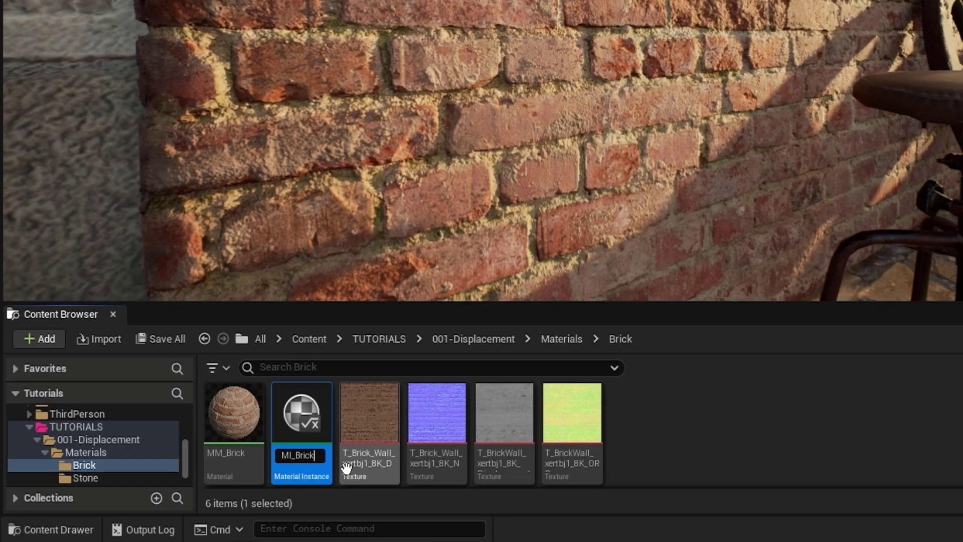
pyautogui.press('Return')
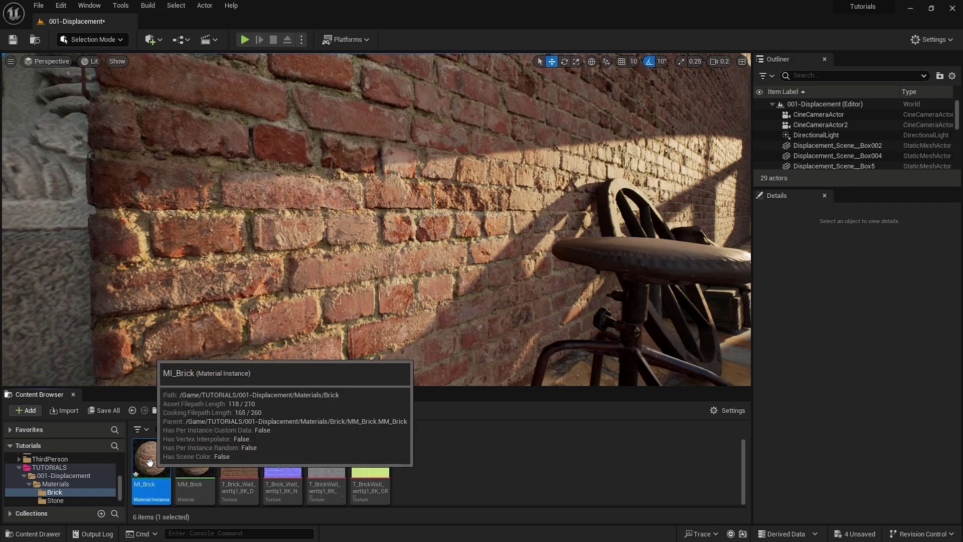
pyautogui.moveTo(149, 462); pyautogui.dragTo(338, 228)
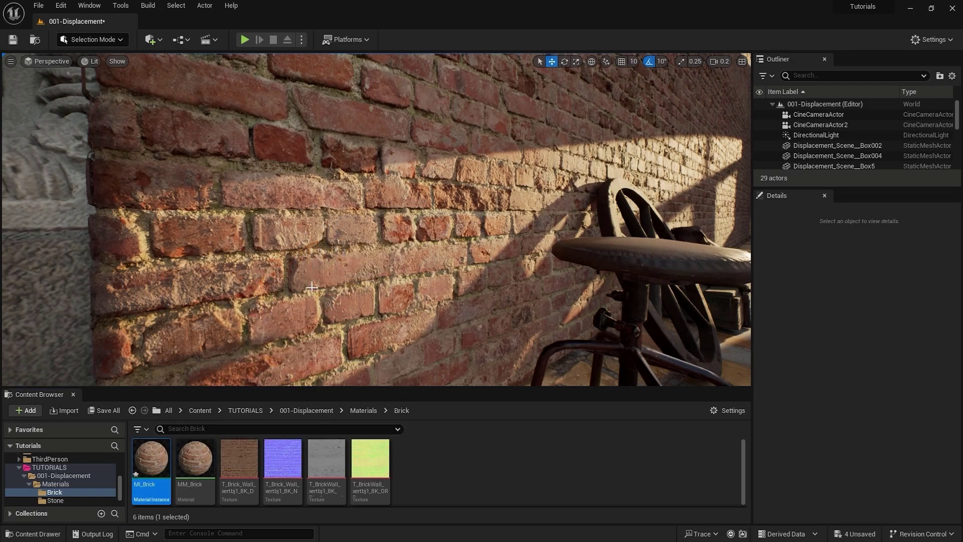
# - Open MI_Brick and dock its editor on the right beside the level view
pyautogui.doubleClick(151, 458)
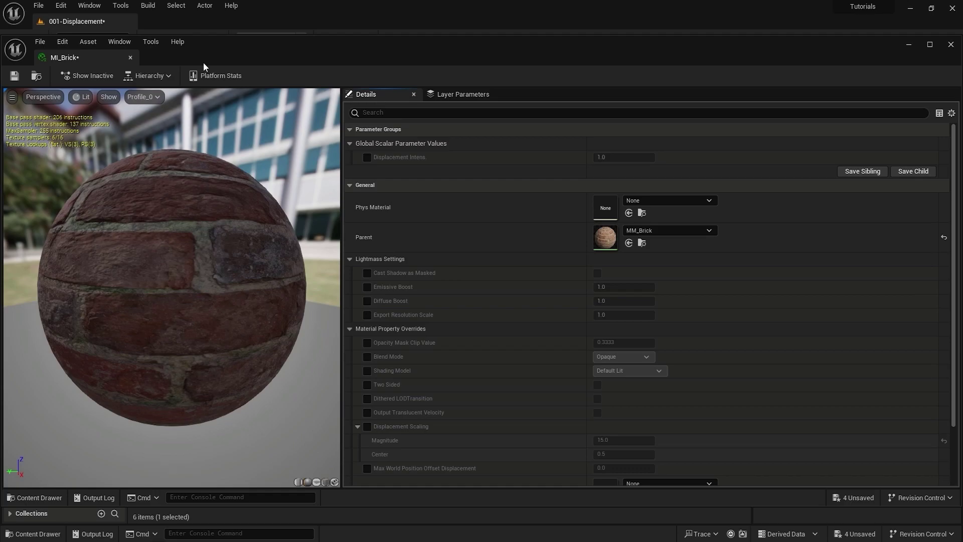
pyautogui.moveTo(98, 63); pyautogui.dragTo(622, 57)
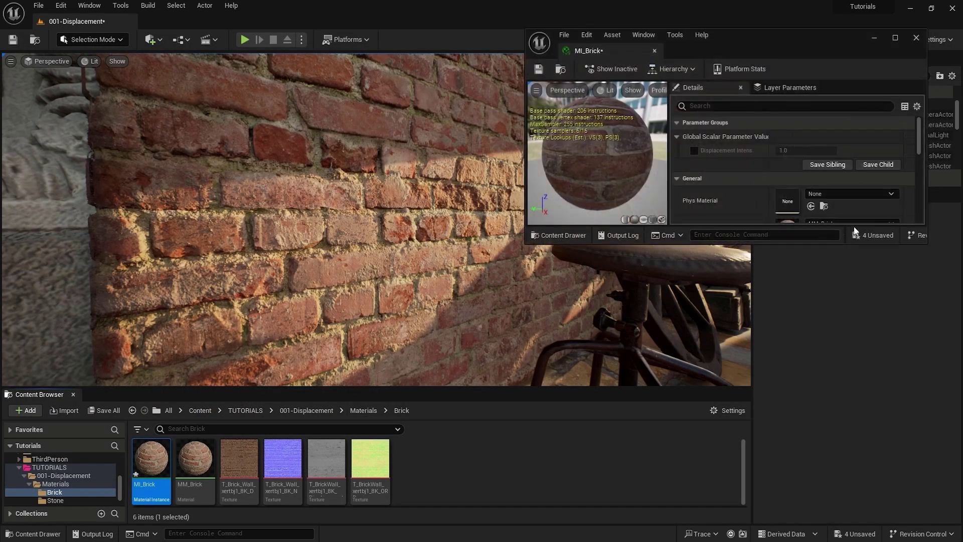
pyautogui.moveTo(911, 245); pyautogui.dragTo(962, 535)
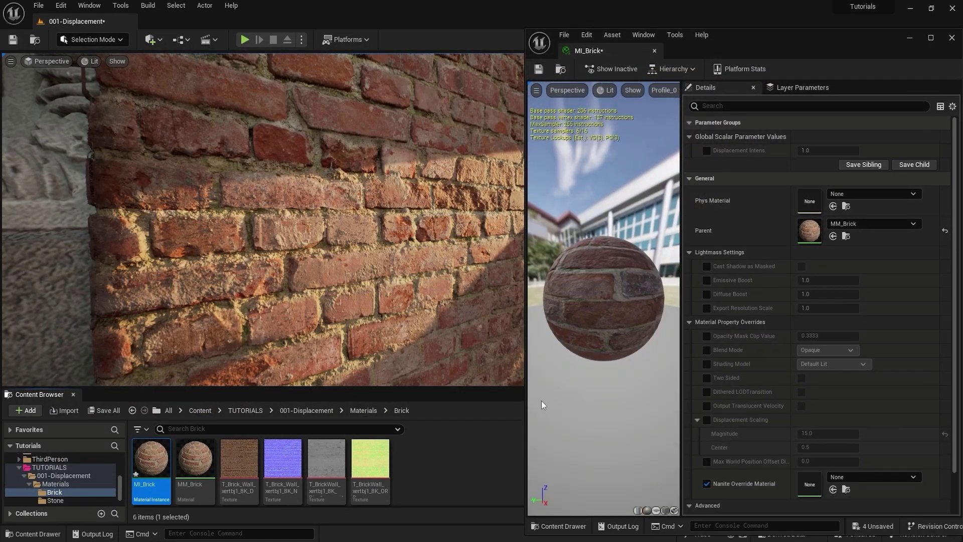
pyautogui.moveTo(679, 255); pyautogui.dragTo(653, 254)
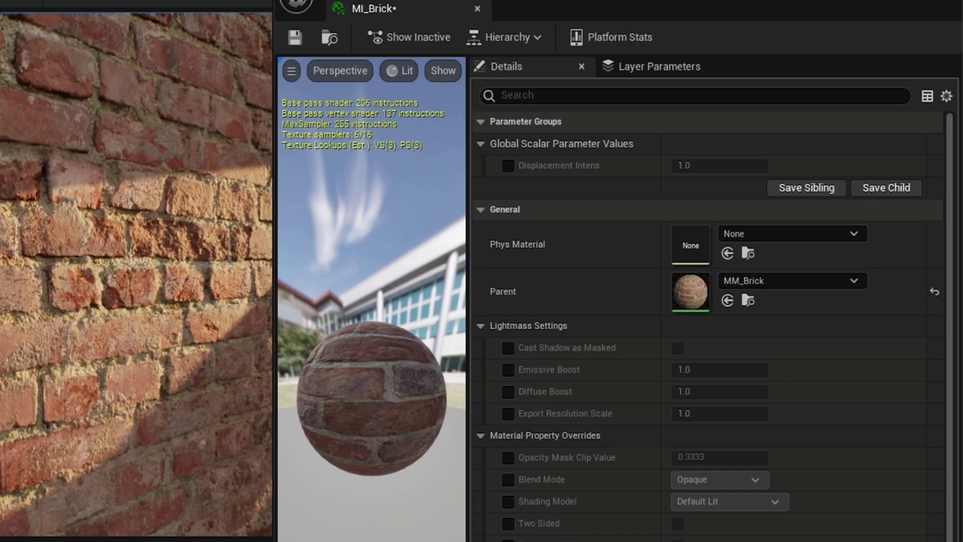
# - Override Displacement Intens., try 0.896 and 0.856 on the wall, set 1.0, then disable the override
pyautogui.click(508, 166)
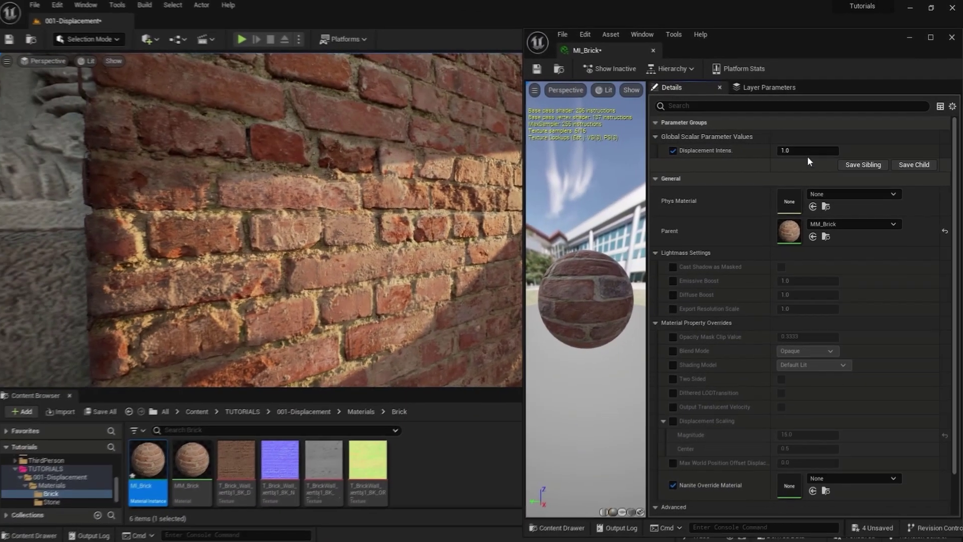
pyautogui.moveTo(805, 150); pyautogui.dragTo(790, 151)
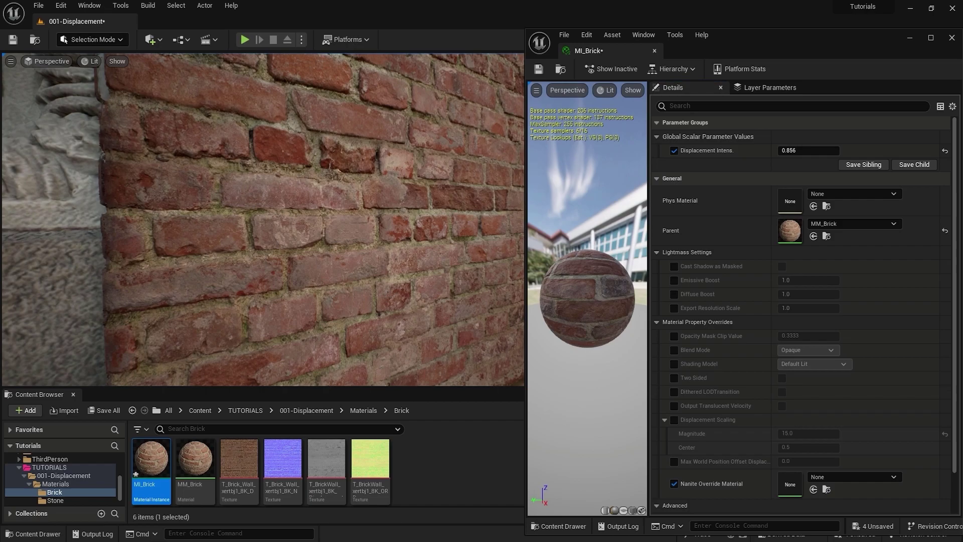
pyautogui.moveTo(402, 288); pyautogui.dragTo(387, 284, button='right')
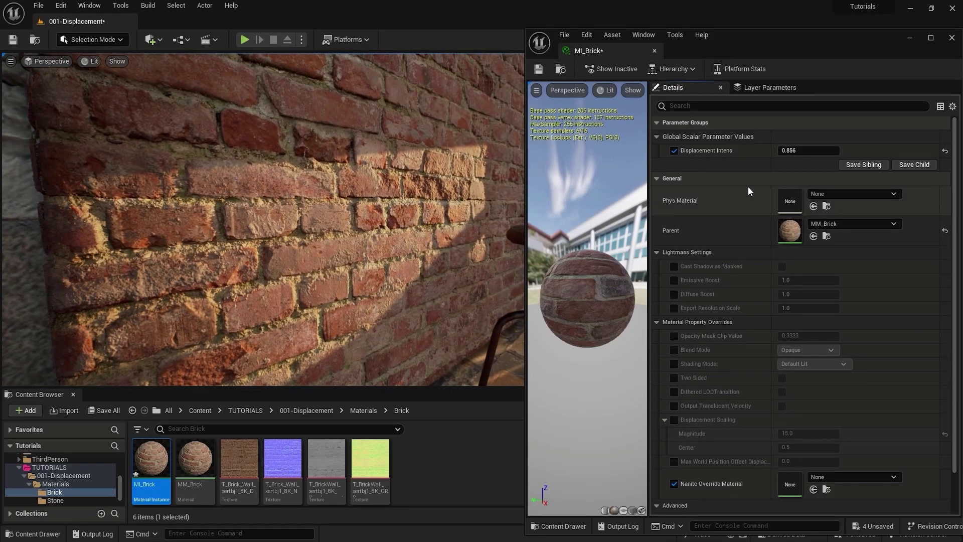
pyautogui.moveTo(785, 150); pyautogui.dragTo(788, 152)
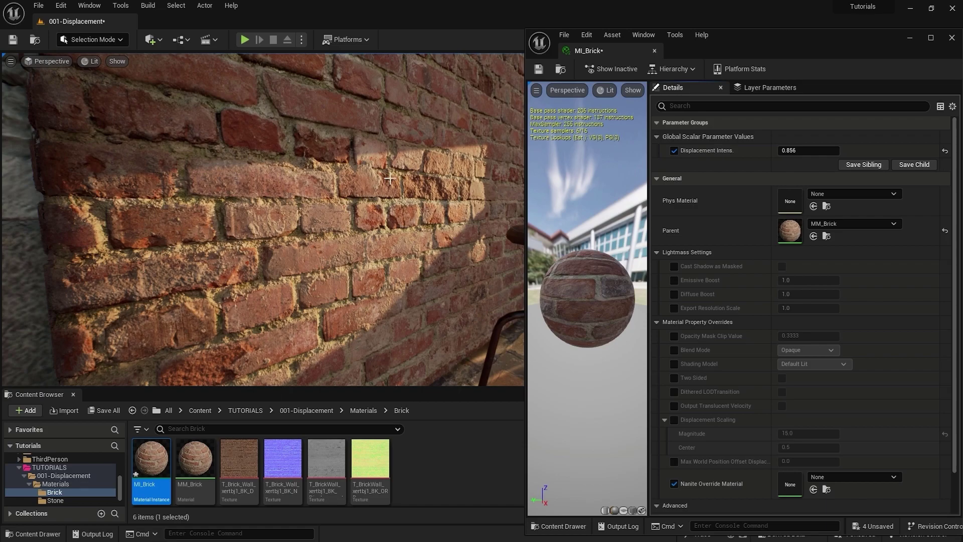
pyautogui.click(801, 150)
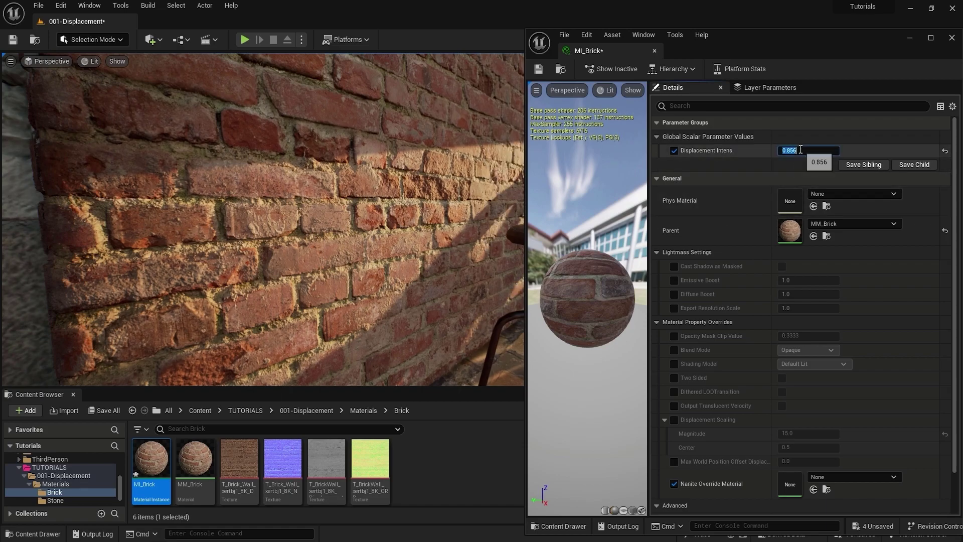
pyautogui.write('1')
pyautogui.press('Return')
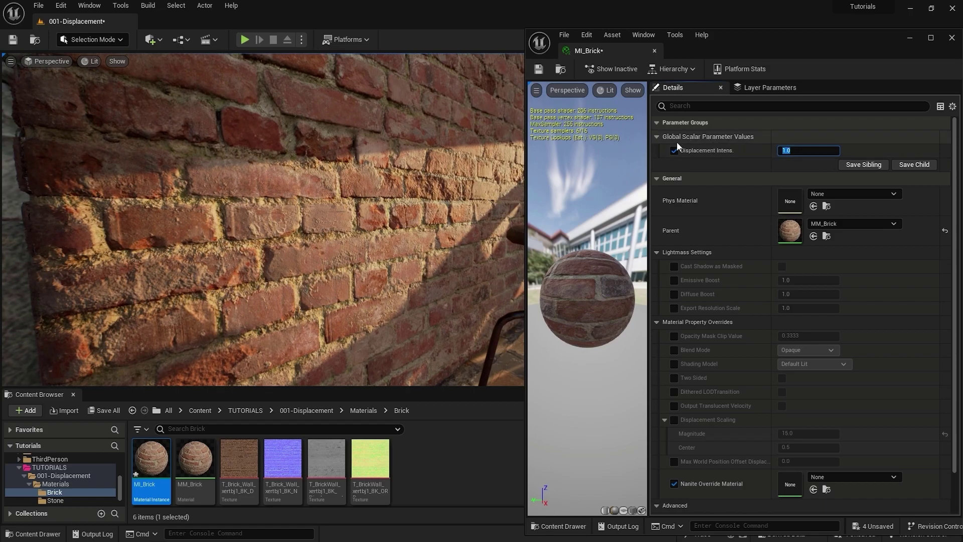
pyautogui.click(674, 150)
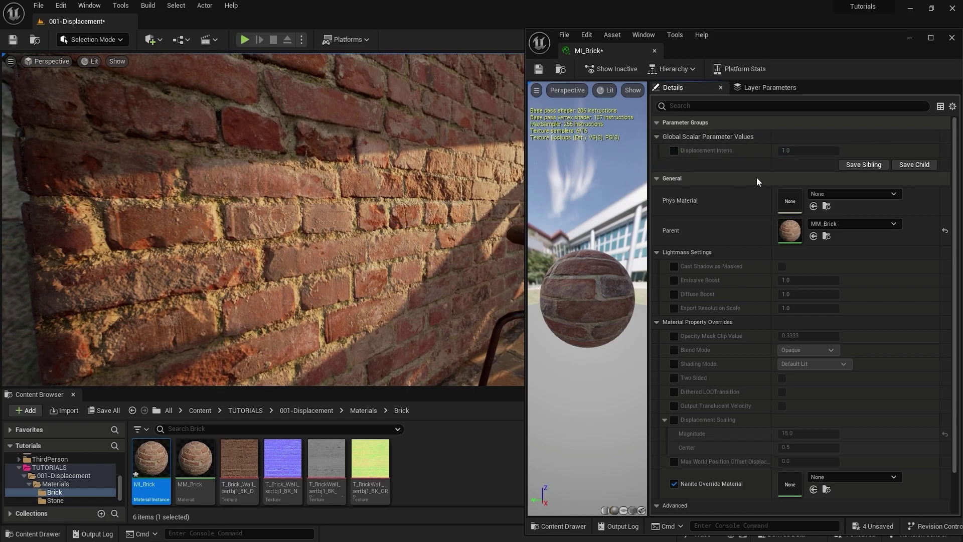
# - Close the MI_Brick instance editor to return to the full level view
pyautogui.click(655, 51)
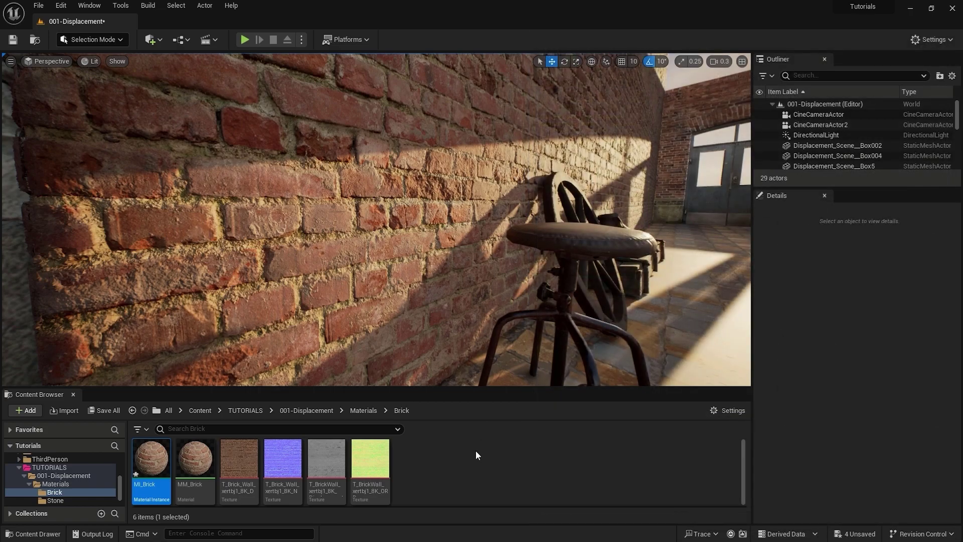